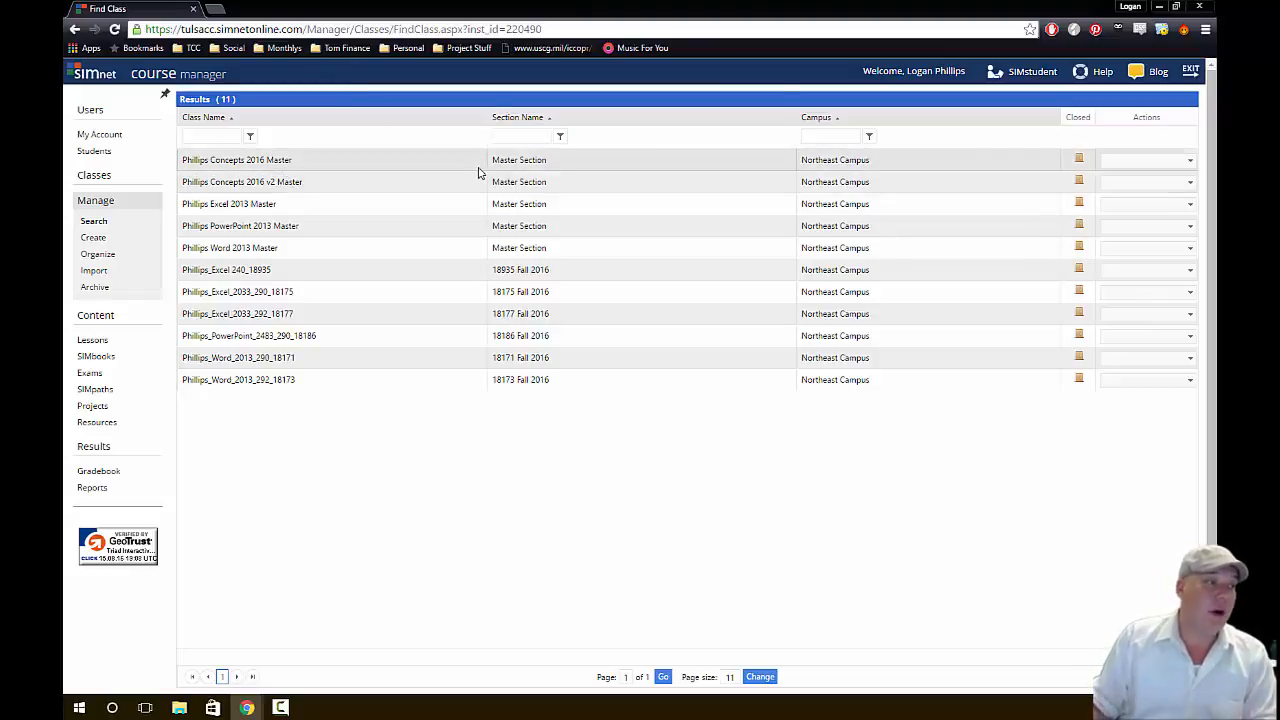
Open the Concepts 2016 v2 Master class for editing and review its students, exams, lessons, SIMbooks, SIMpaths and projects
left_click(1147, 184)
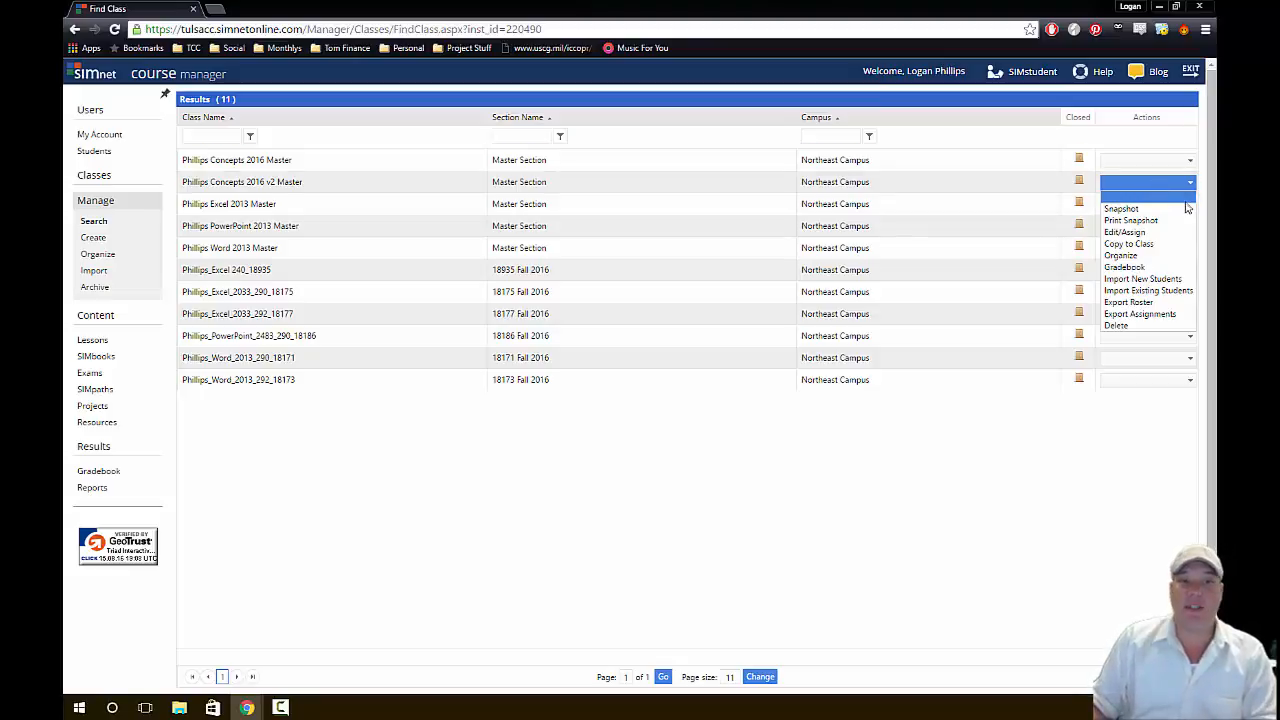
left_click(1156, 236)
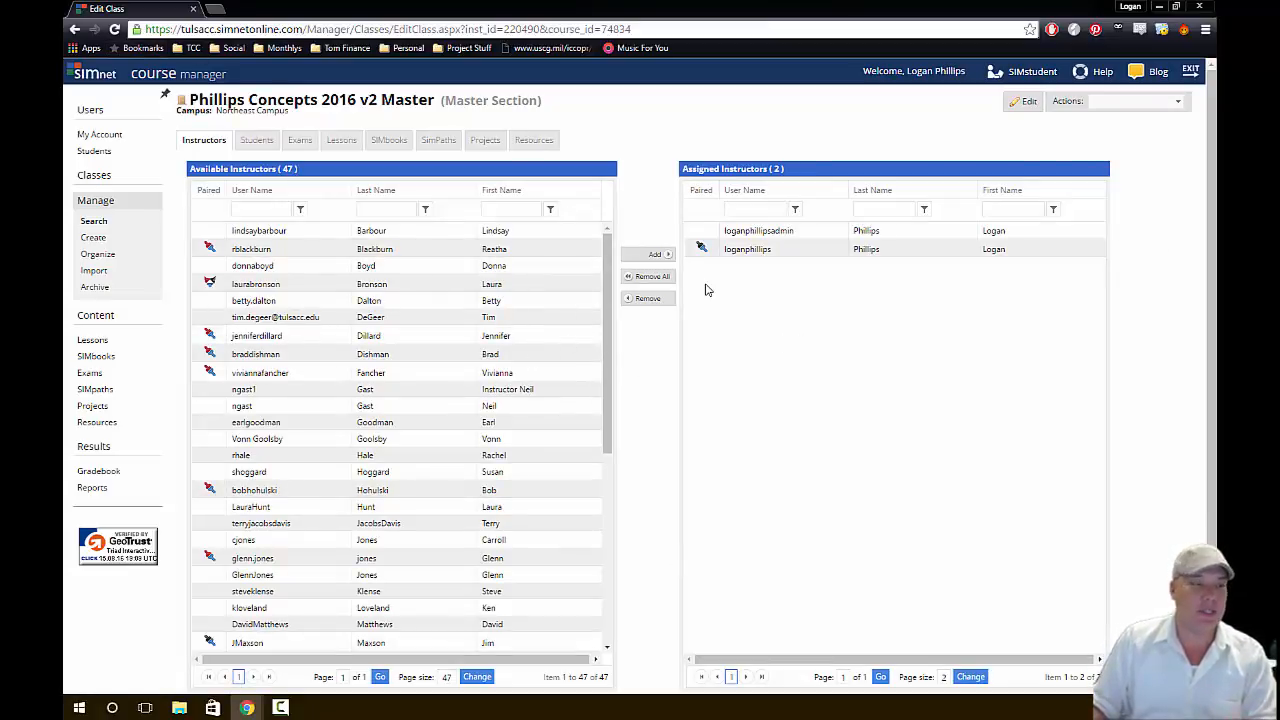
left_click(264, 146)
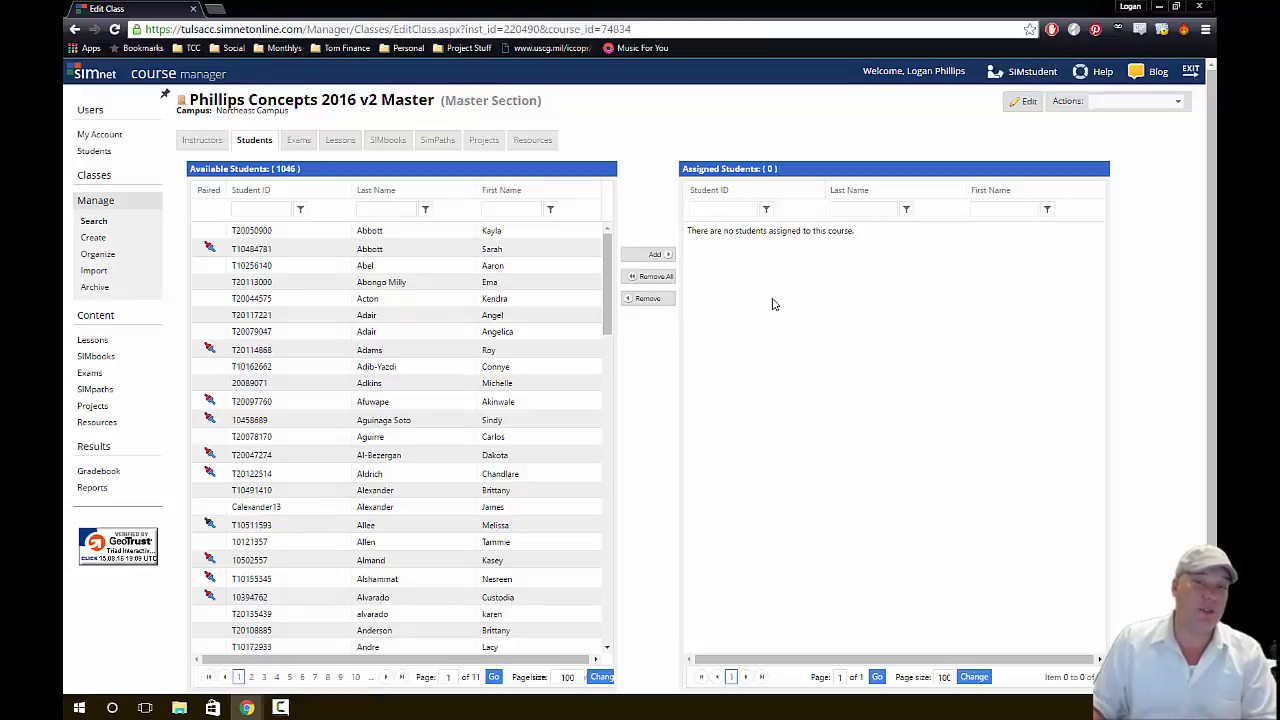
left_click(297, 140)
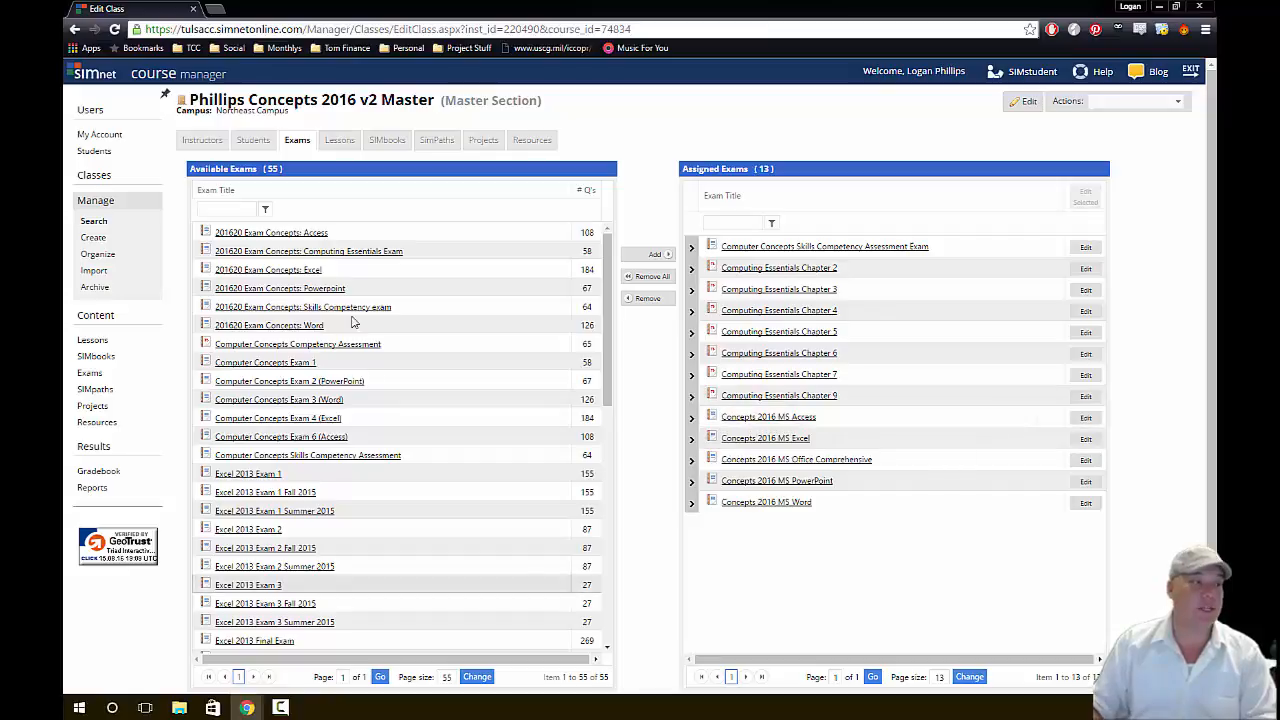
left_click(940, 290)
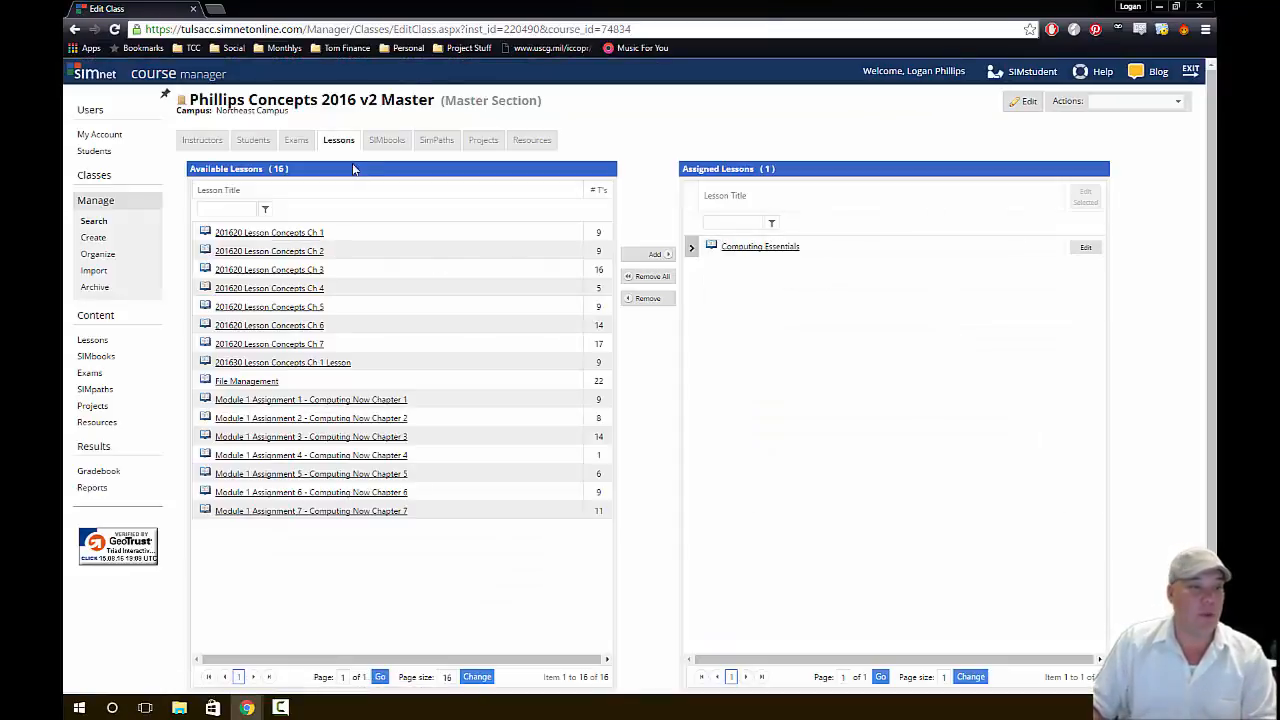
left_click(379, 147)
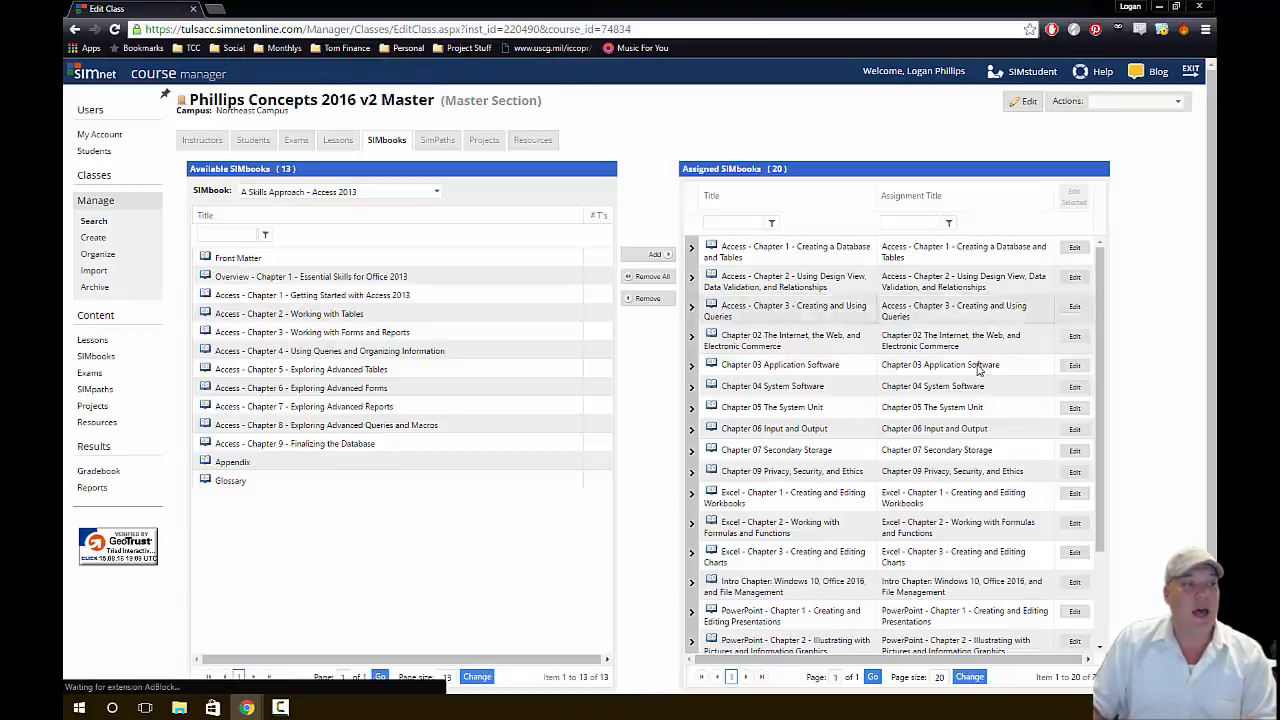
scroll(980, 368, "down", 4)
scroll(980, 370, "up", 3)
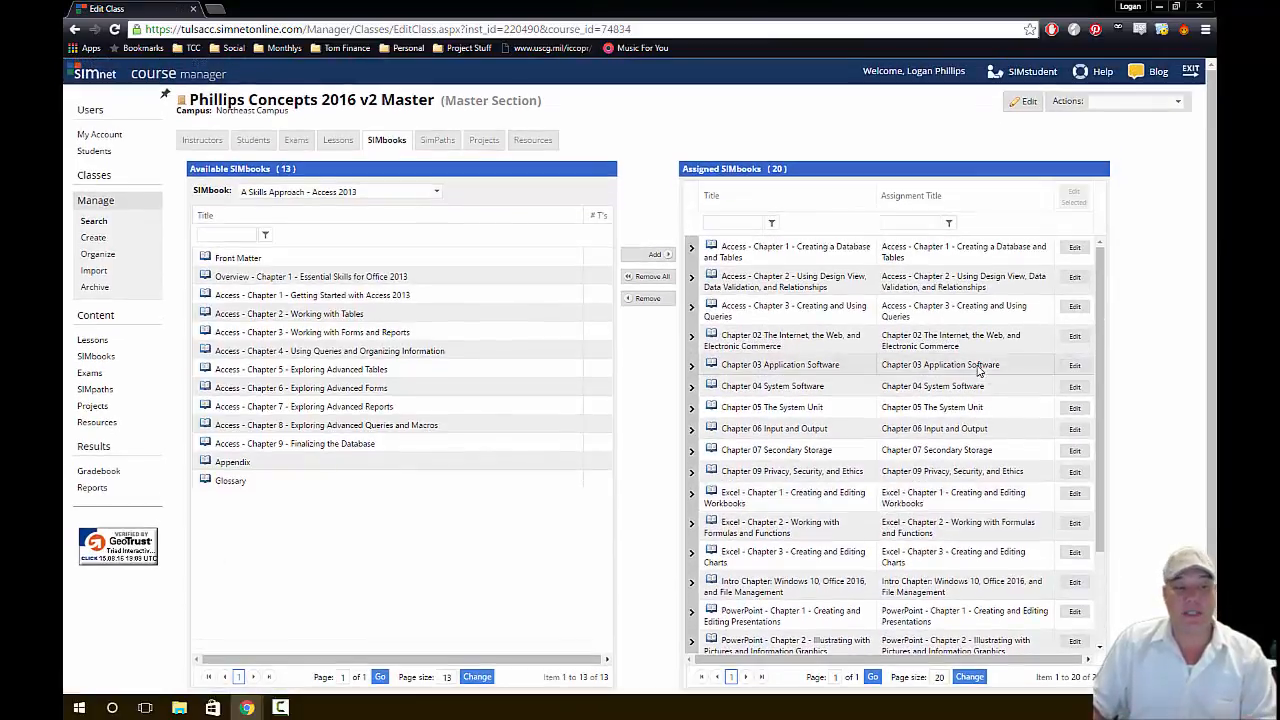
left_click(436, 146)
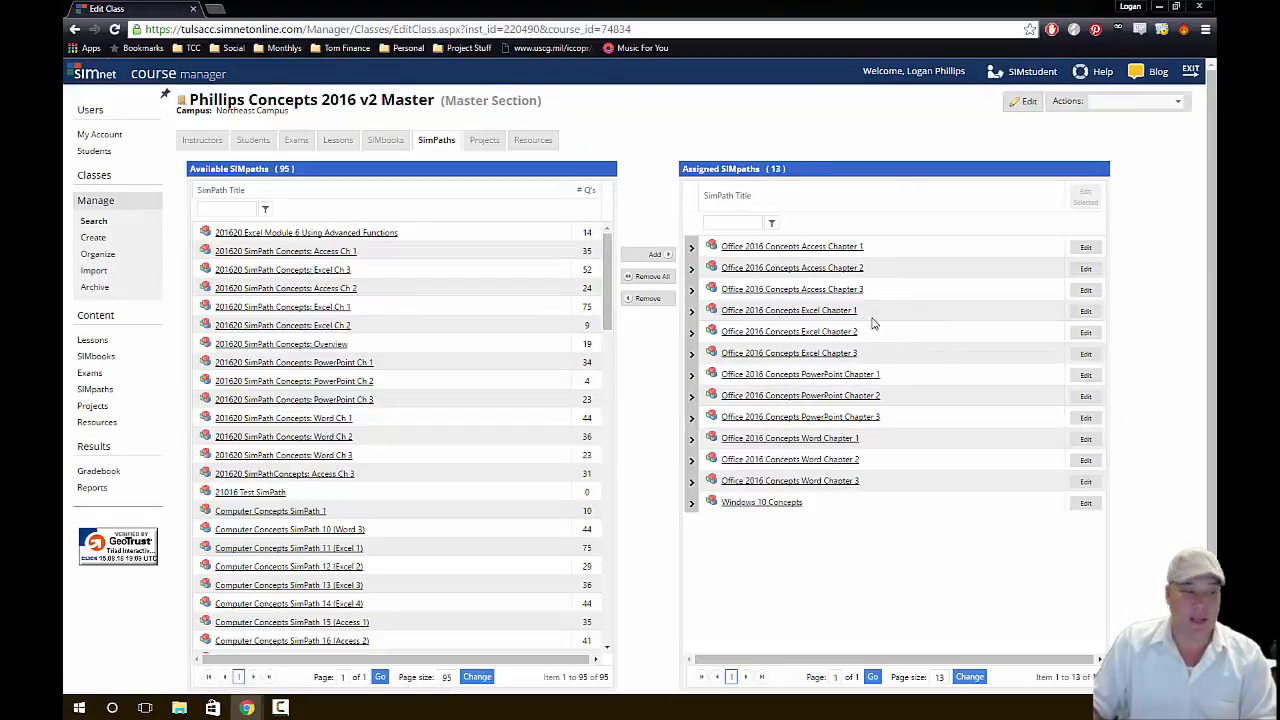
left_click(486, 141)
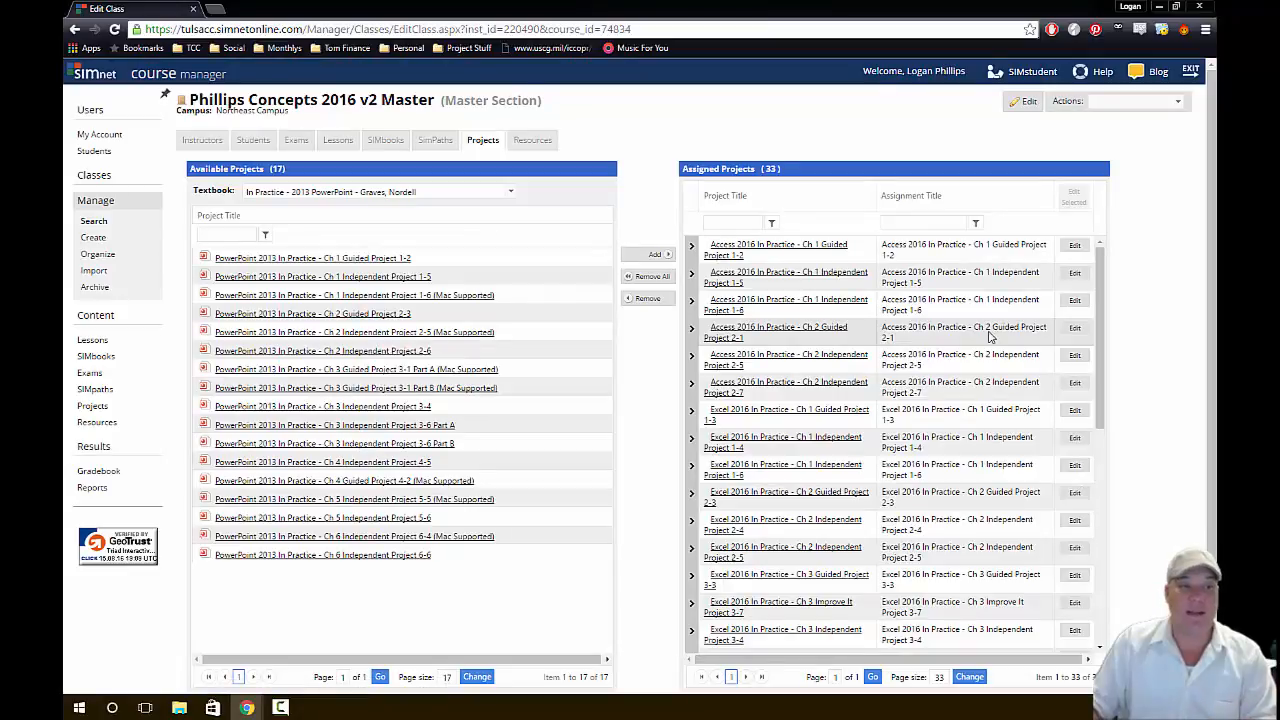
Add the 201620 Blackboard and Simnet Walkthrough resource to the class, overriding its points to 1
left_click(538, 146)
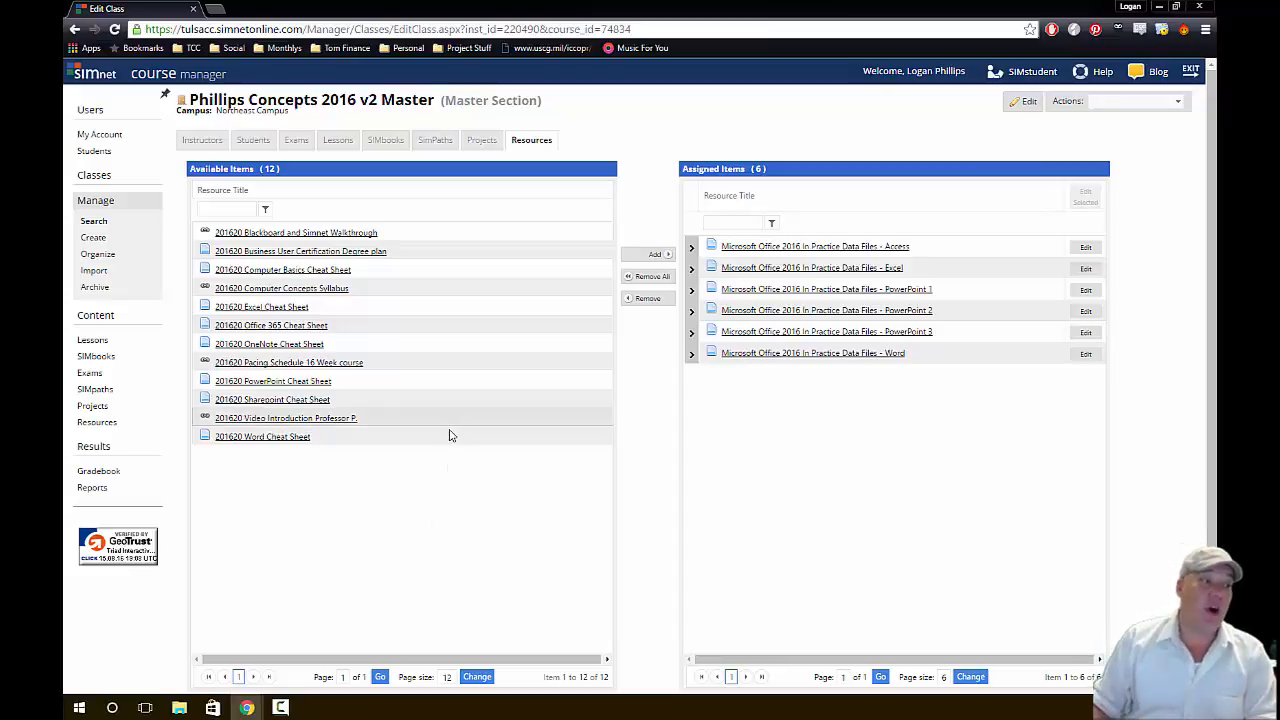
left_click(450, 233)
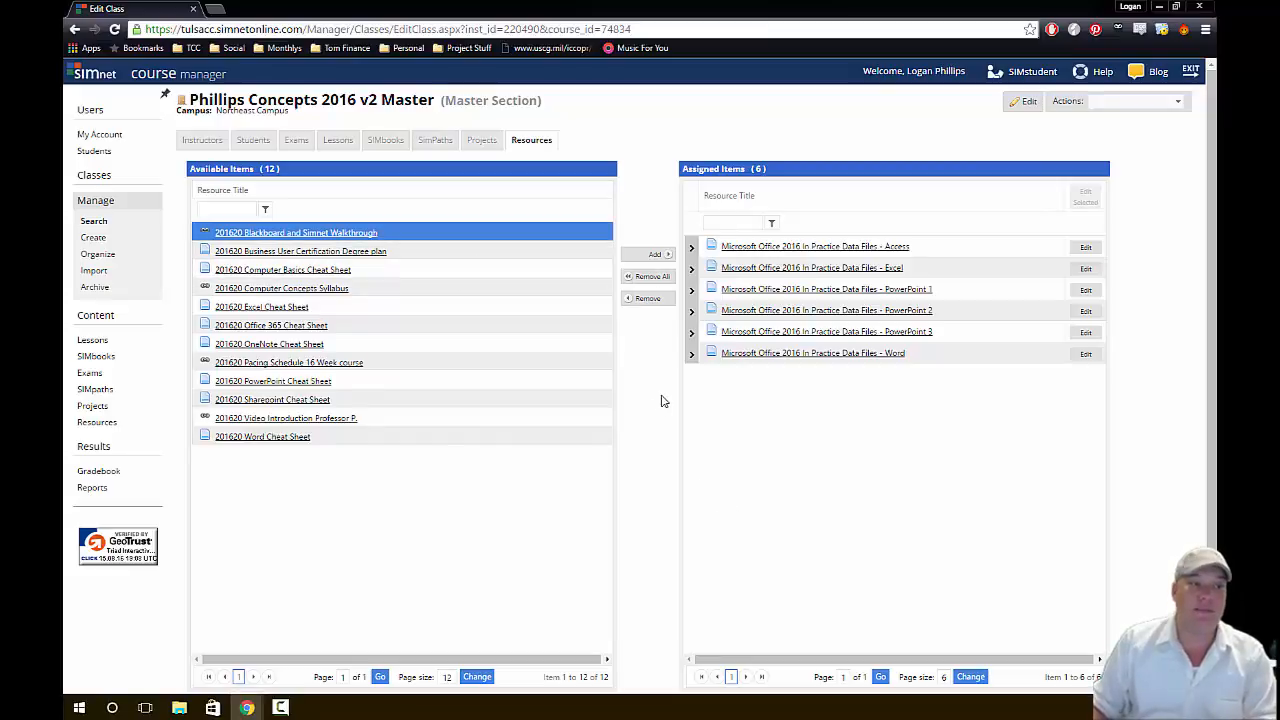
left_click(652, 256)
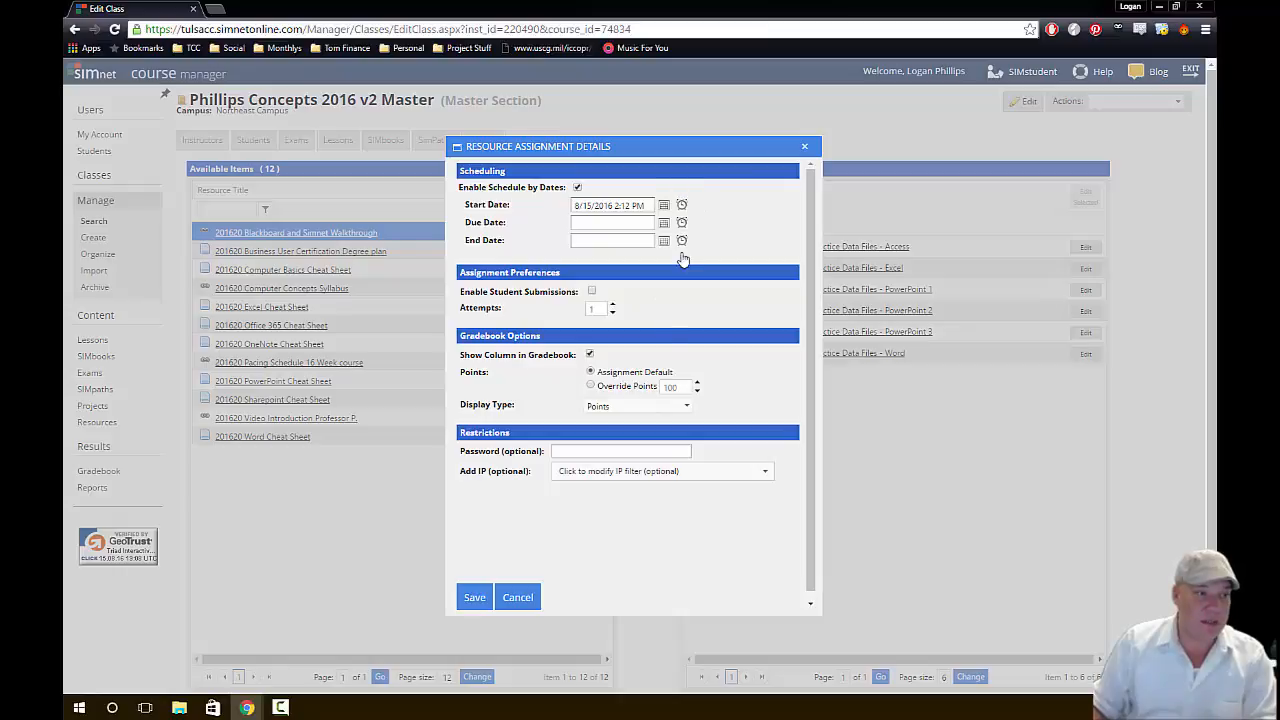
left_click(628, 388)
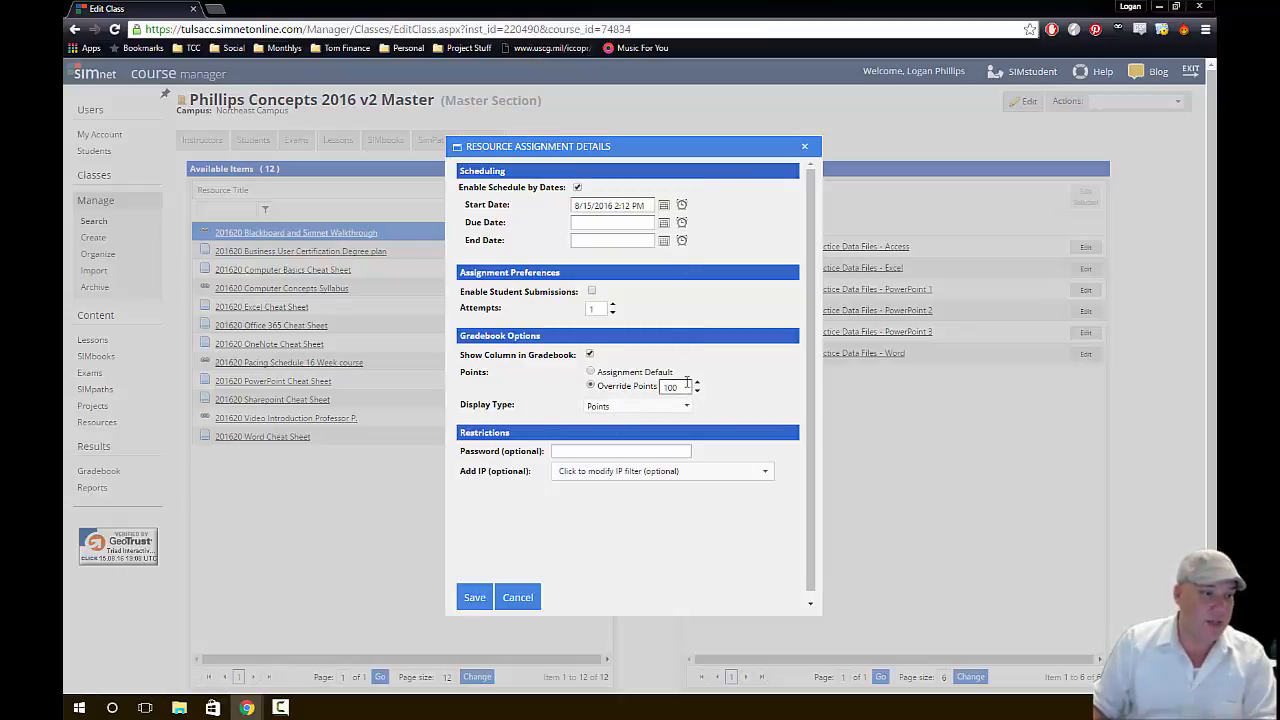
left_click_drag(682, 387, 626, 394)
type("1")
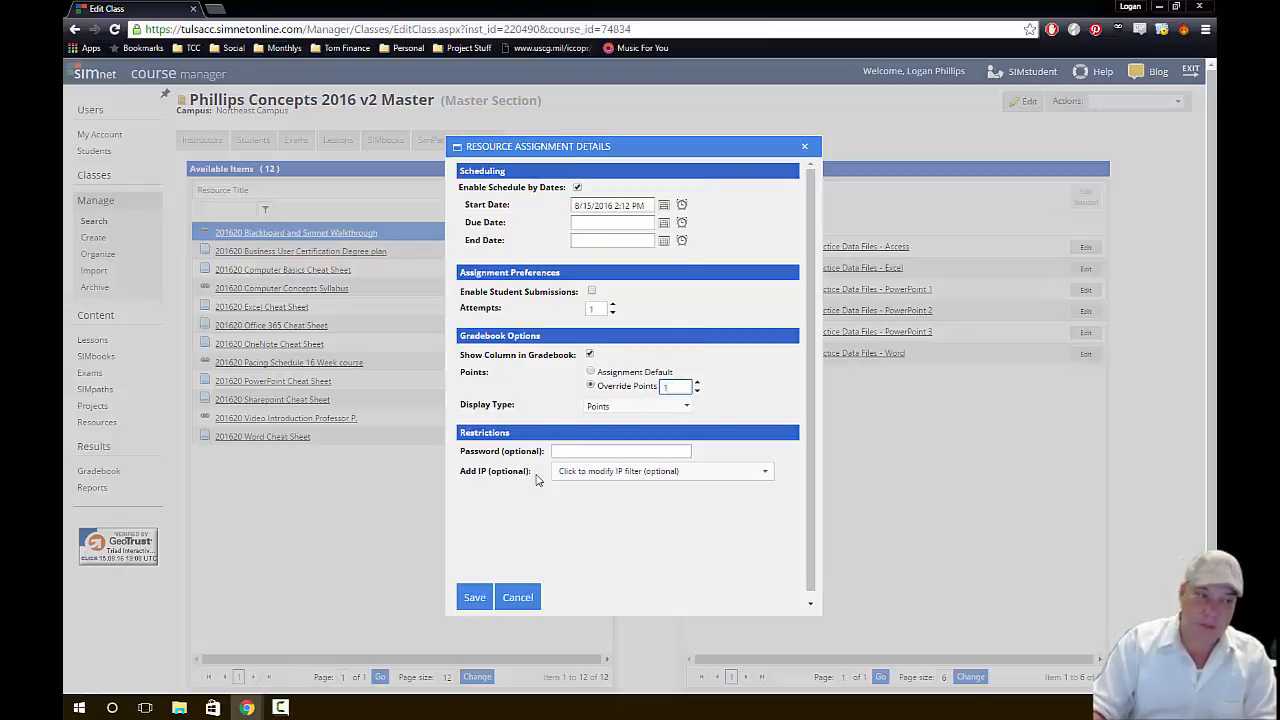
left_click(483, 599)
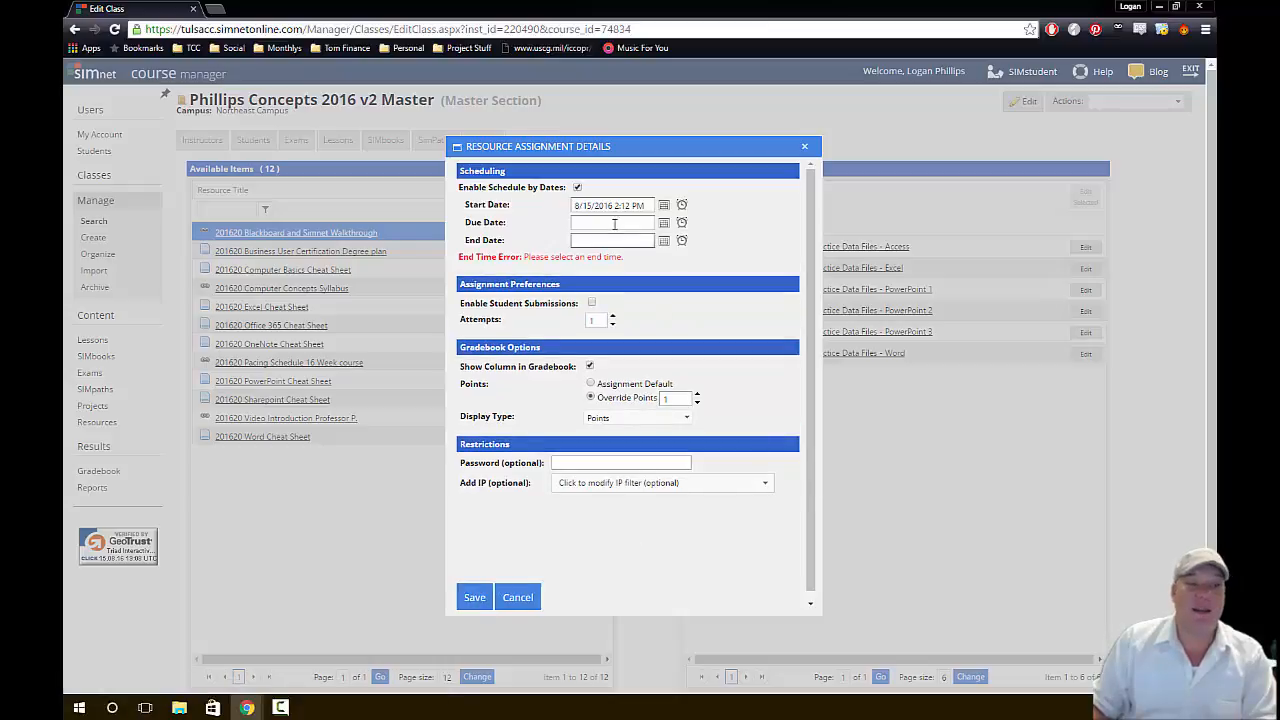
Schedule the resource assignment with a start date of 8/22/2016 and a due date of 12/12/2016
left_click(664, 205)
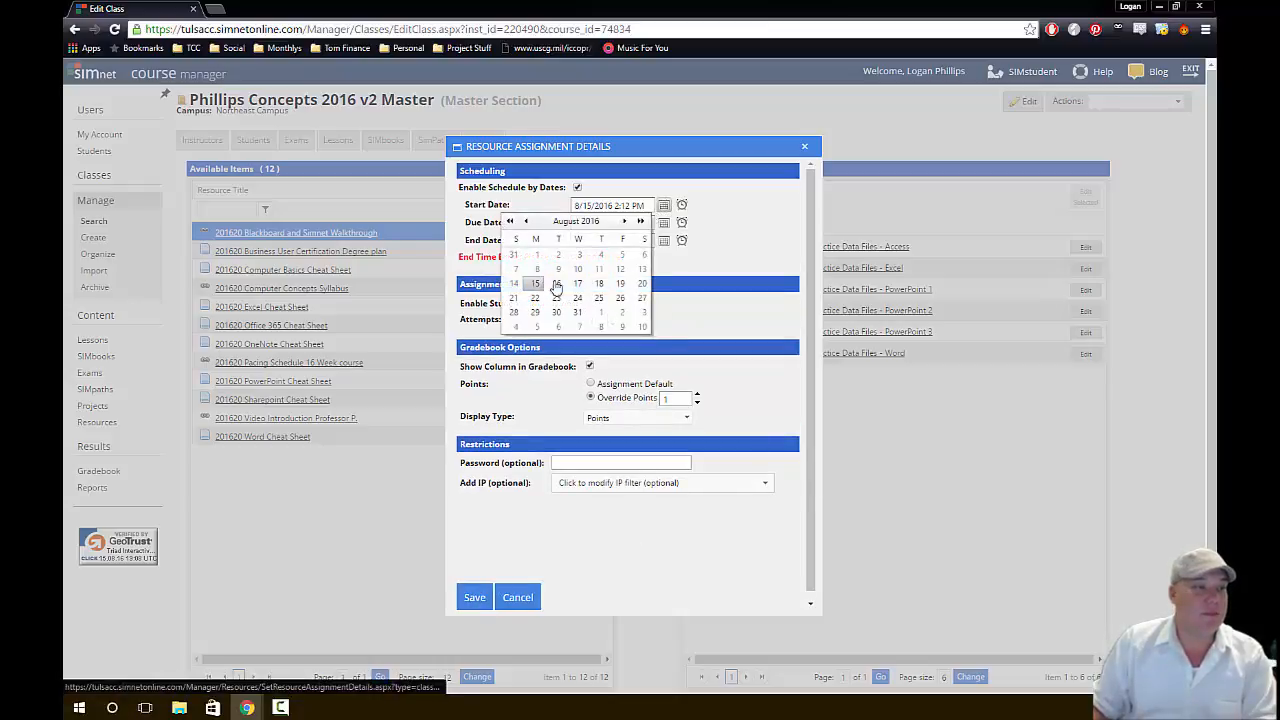
left_click(535, 298)
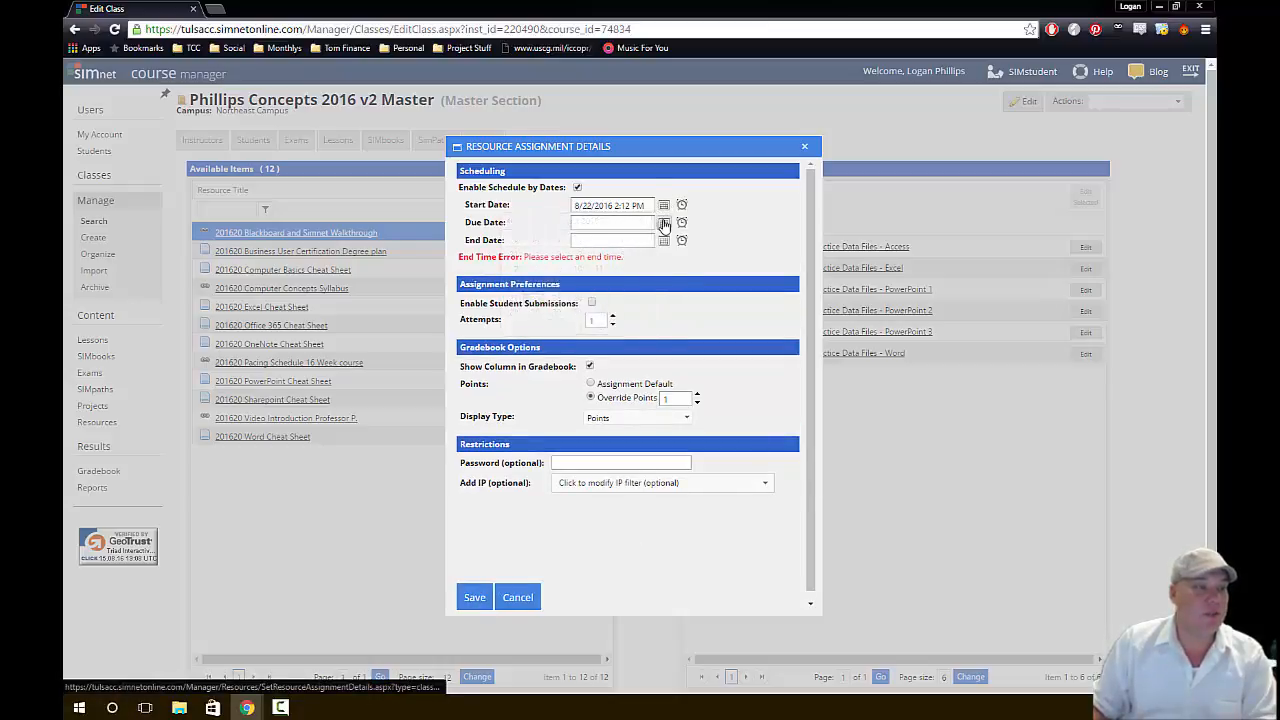
left_click(664, 222)
left_click(624, 238)
left_click(624, 238)
left_click(624, 238)
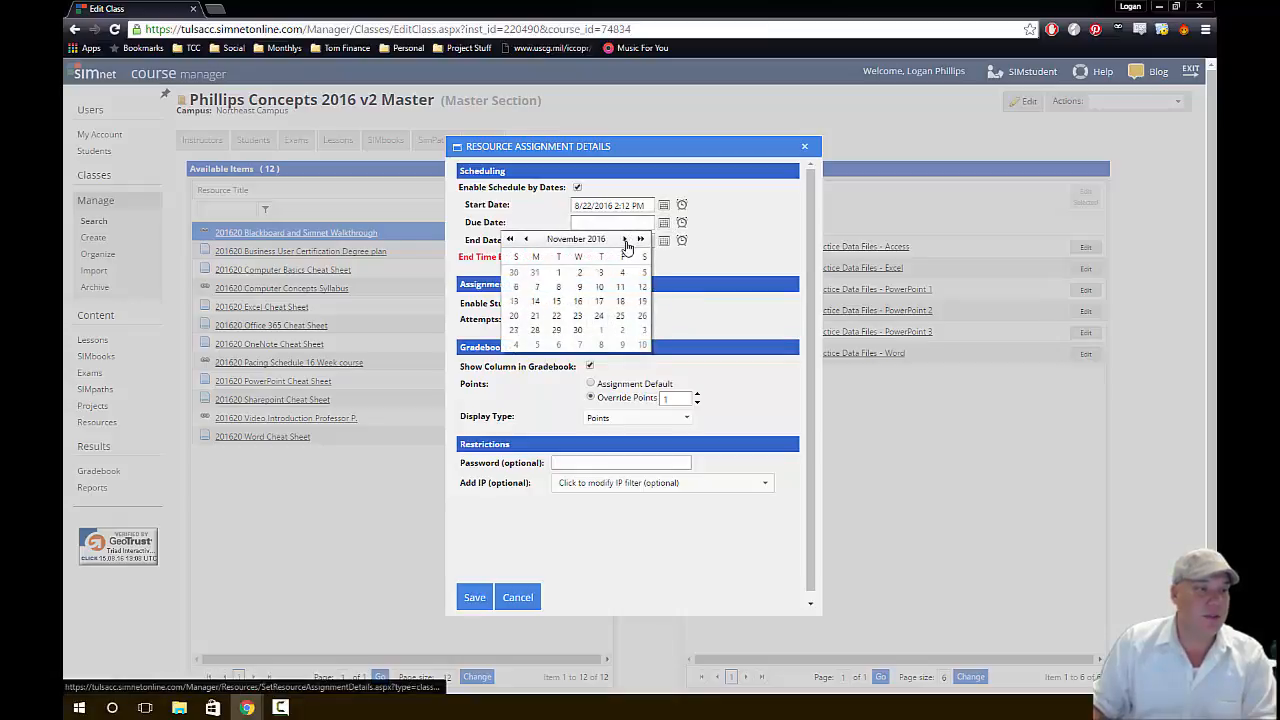
left_click(624, 238)
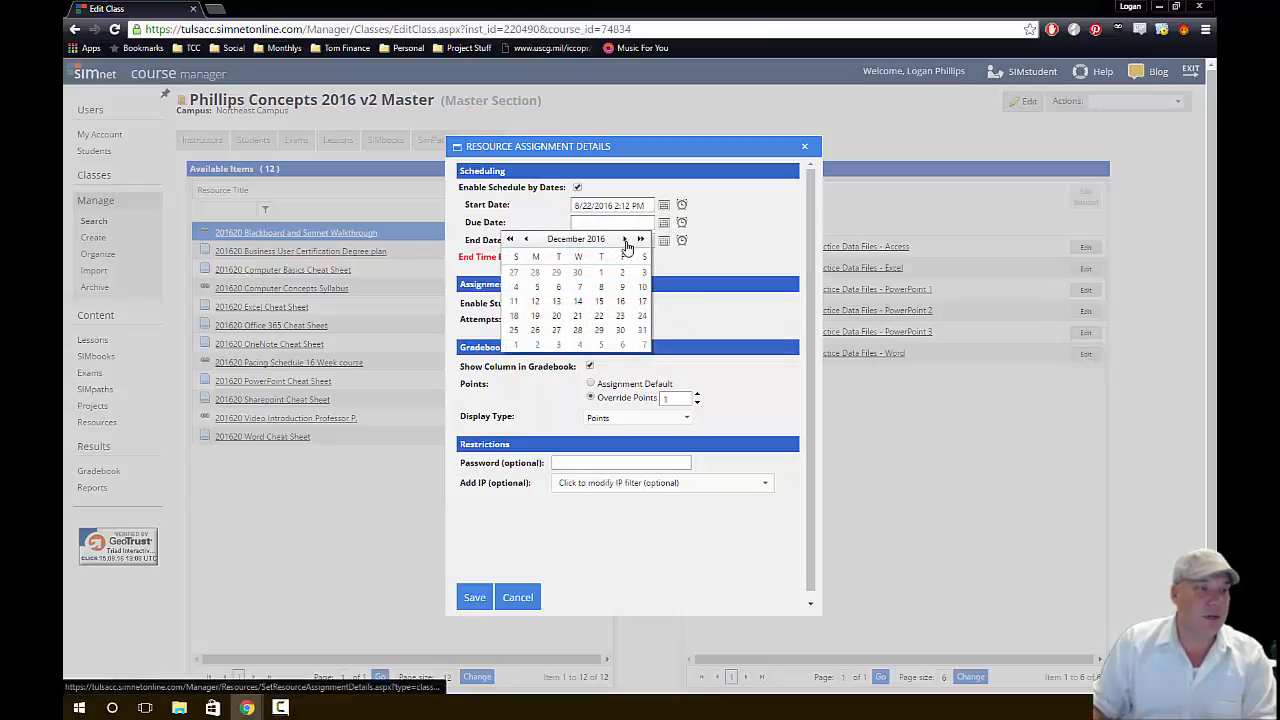
left_click(535, 301)
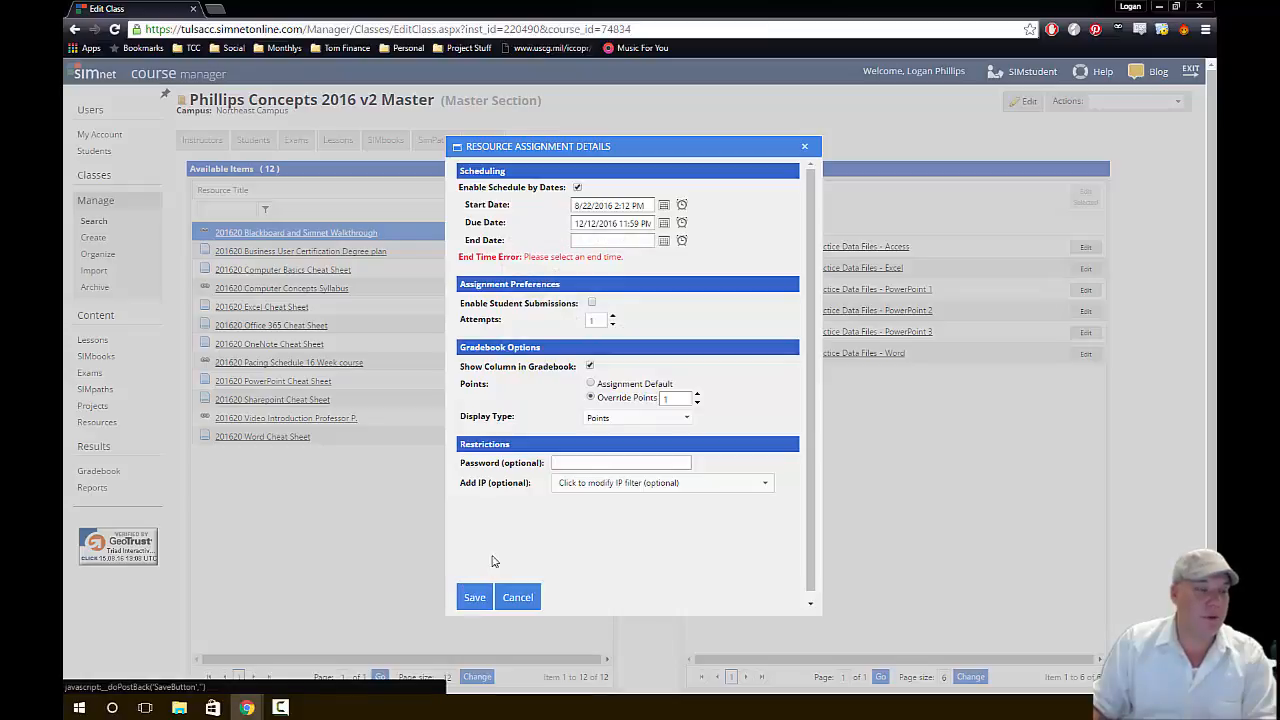
Copy the due date, 12/12/2016 11:59 PM, into the end date and save the resource assignment
left_click(664, 241)
left_click_drag(652, 224, 573, 224)
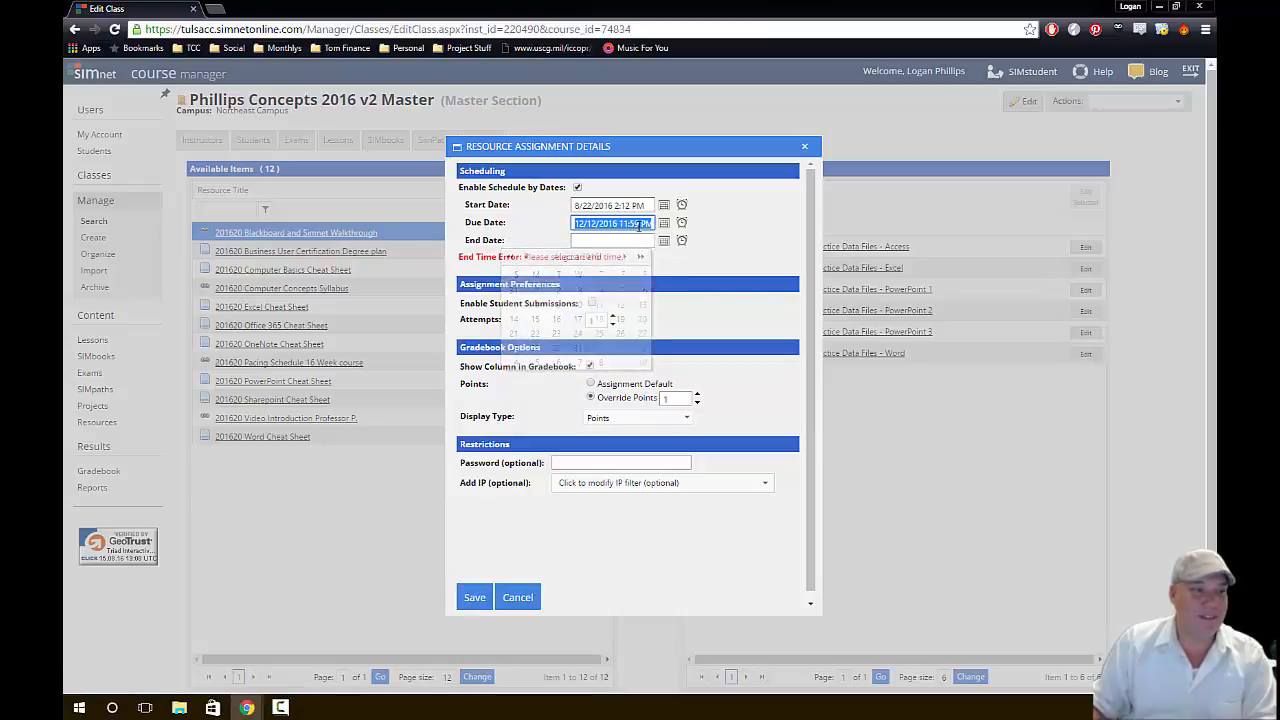
key("ctrl+c")
left_click(628, 240)
key("ctrl+v")
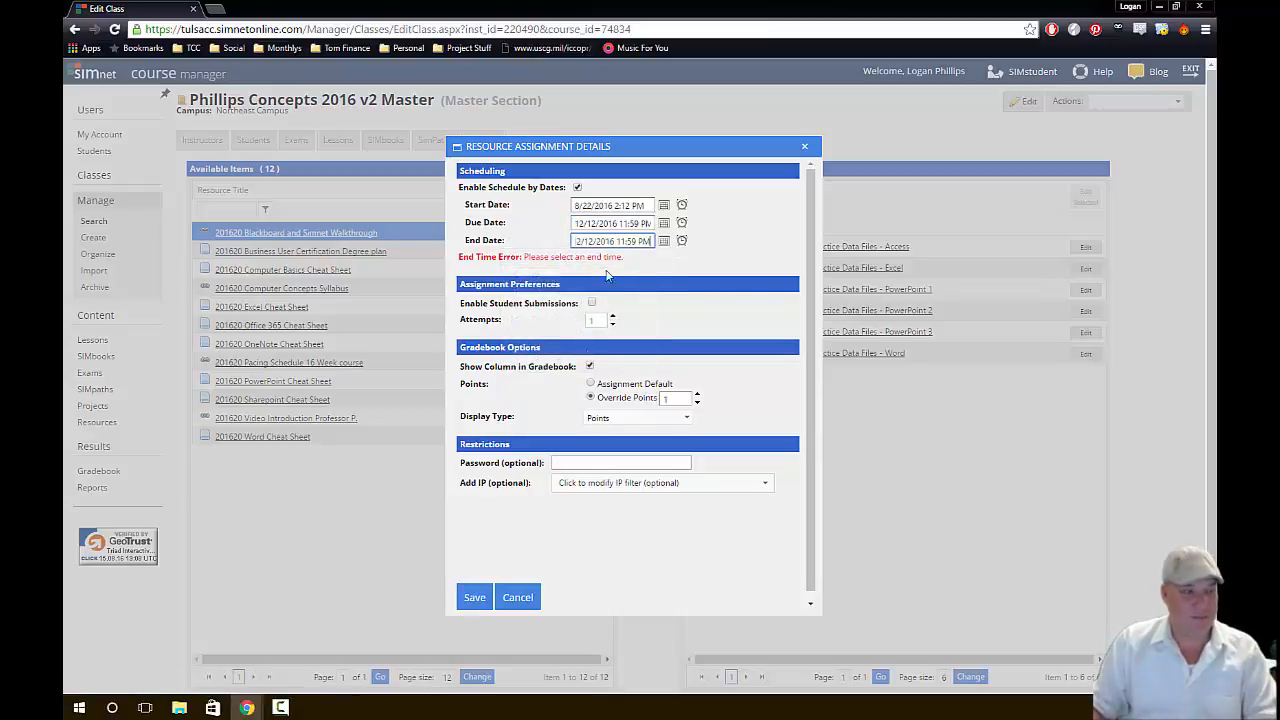
left_click(474, 597)
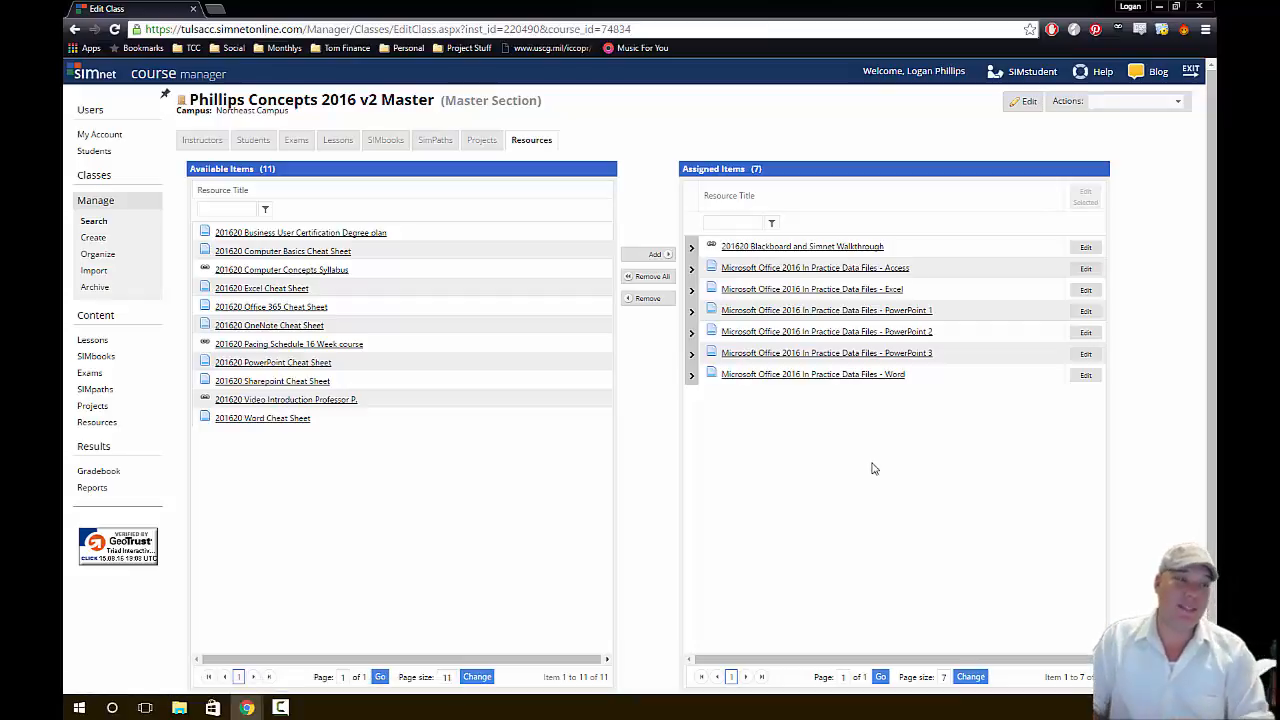
Return to the class list and start copying the Concepts 2016 v2 Master class to a new class
left_click(106, 207)
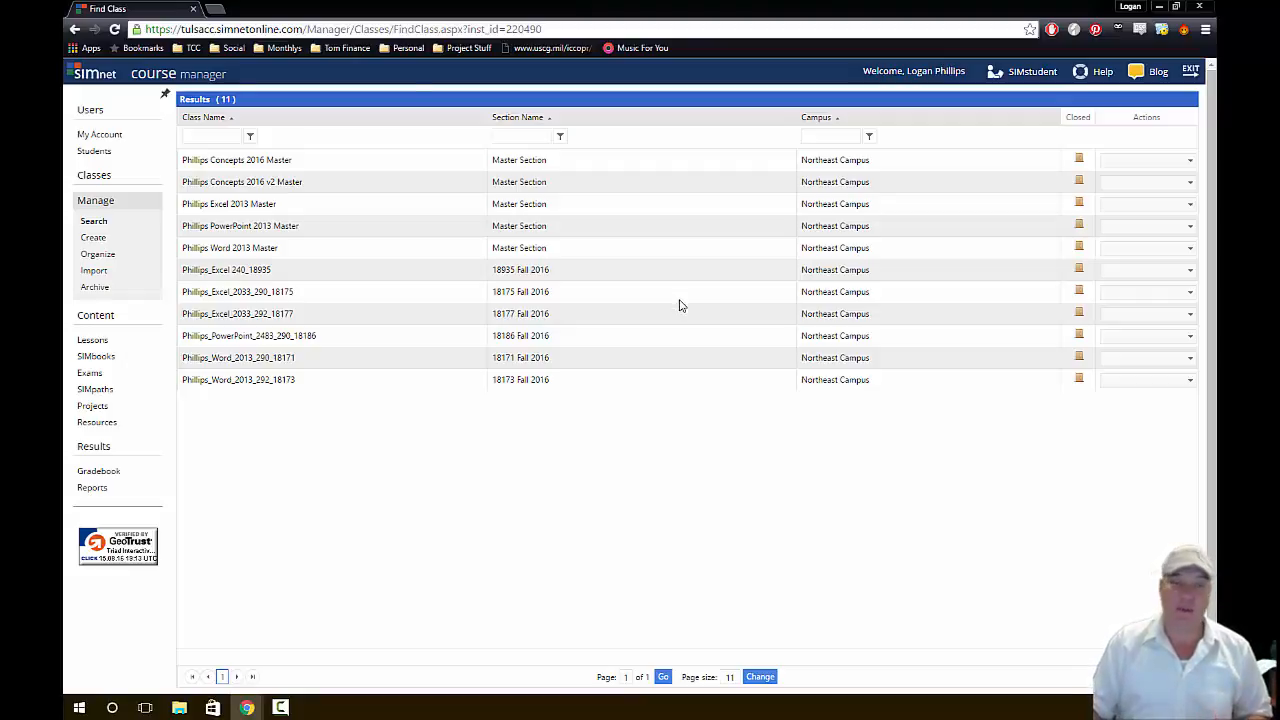
left_click(1129, 183)
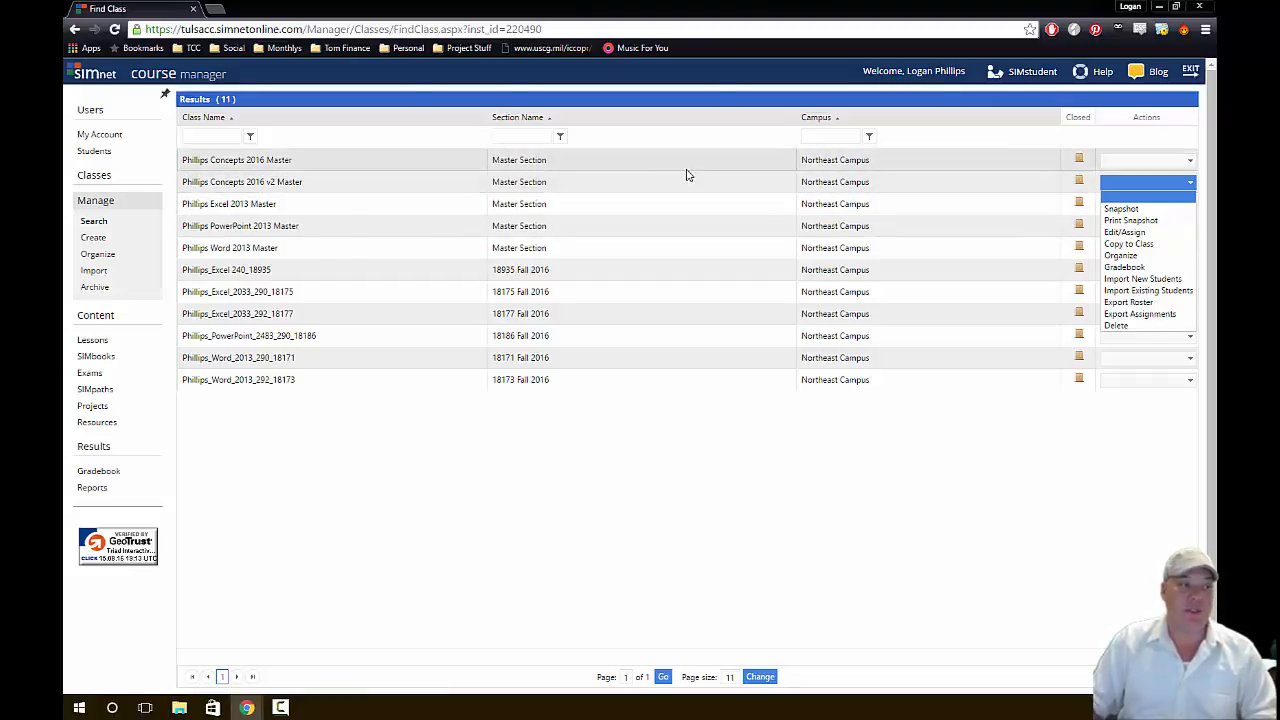
left_click(1150, 244)
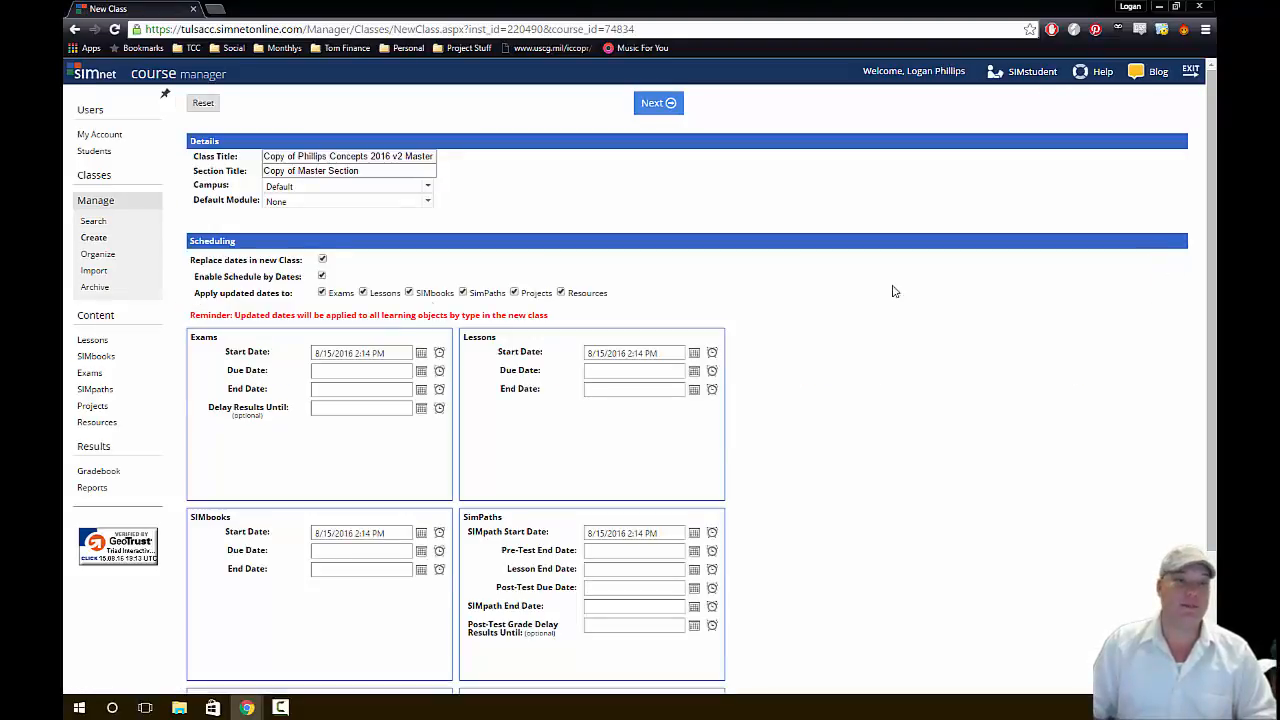
Replace the copied class's title with the instructor's surname followed by _Concepts_1203_241_18152
triple_click(336, 159)
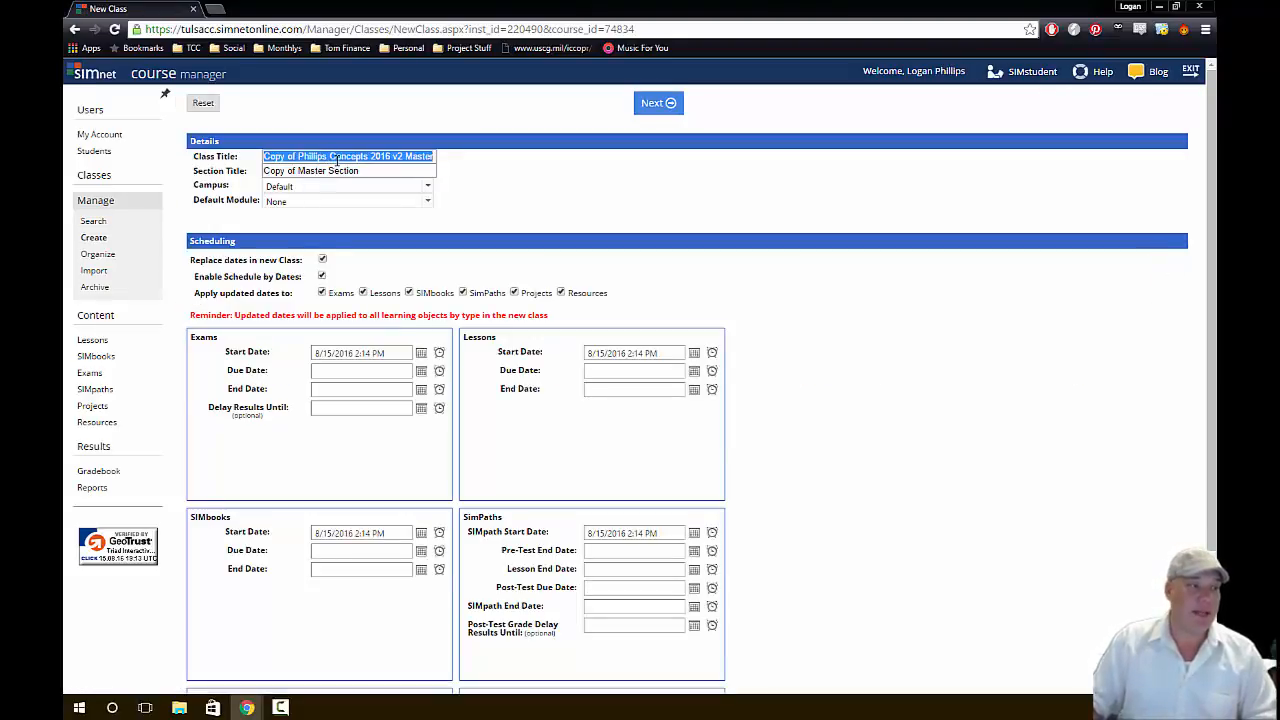
type("Philli")
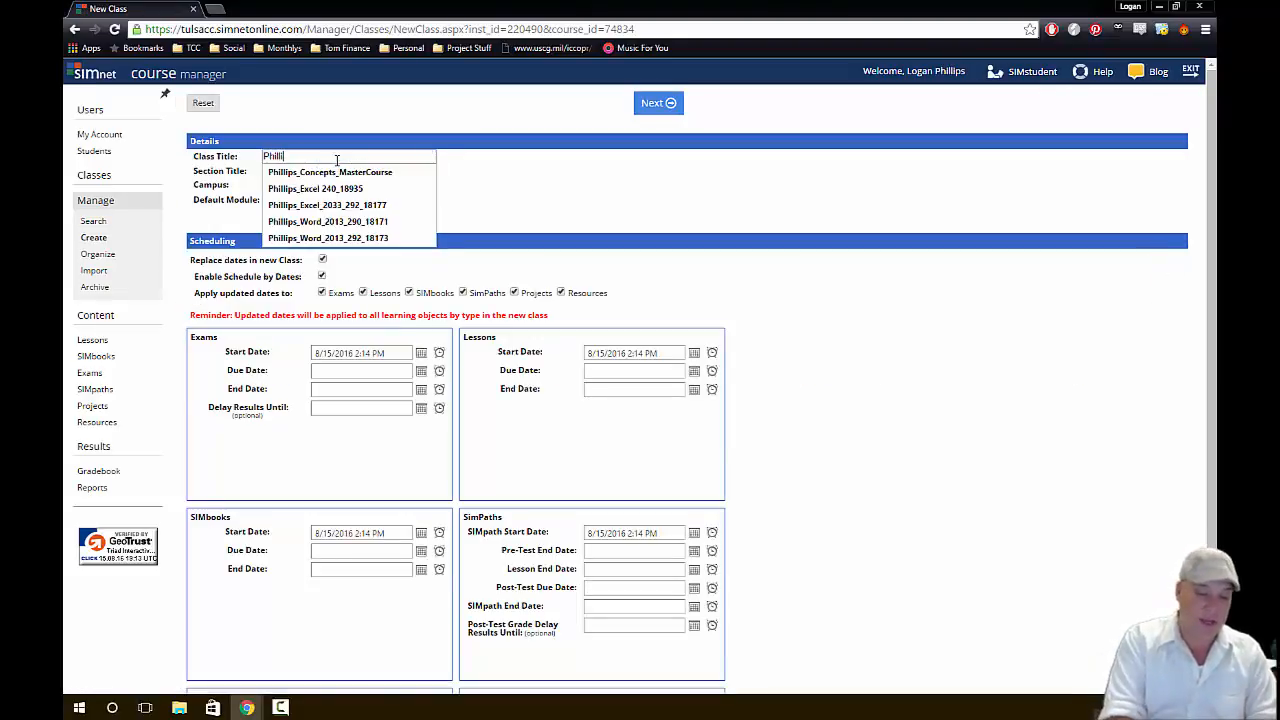
type("ps")
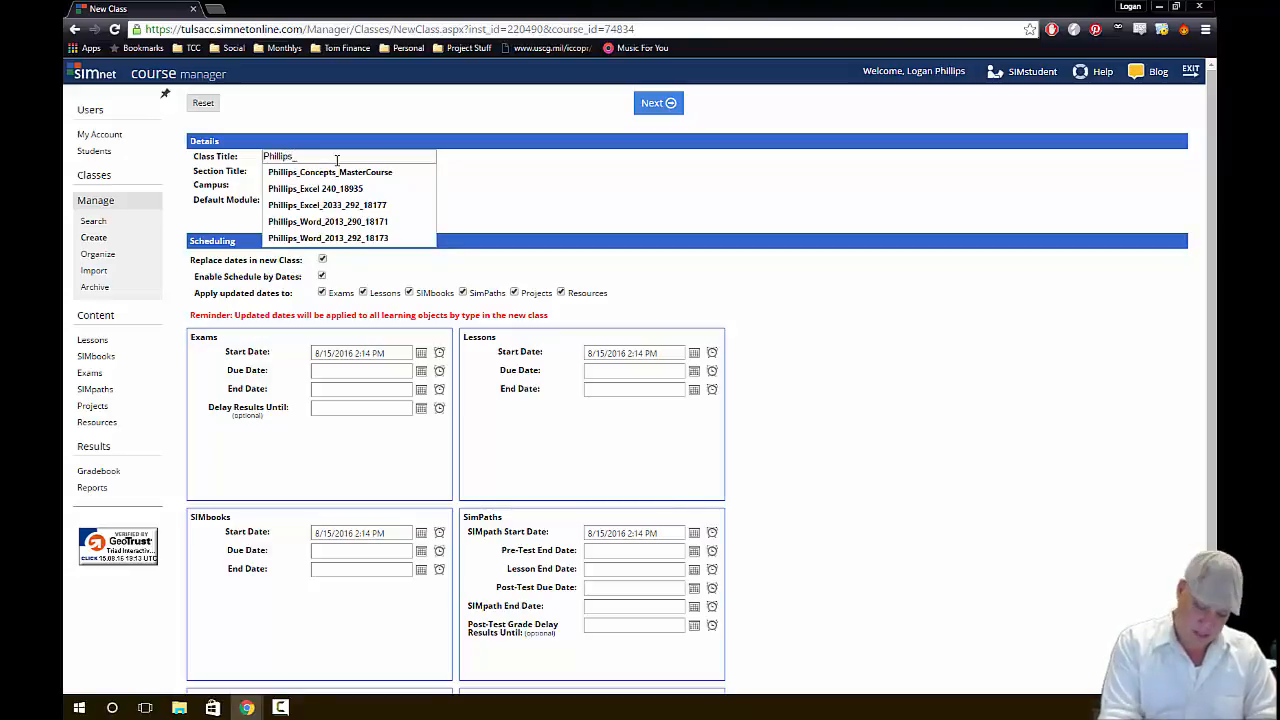
type("_Concepts")
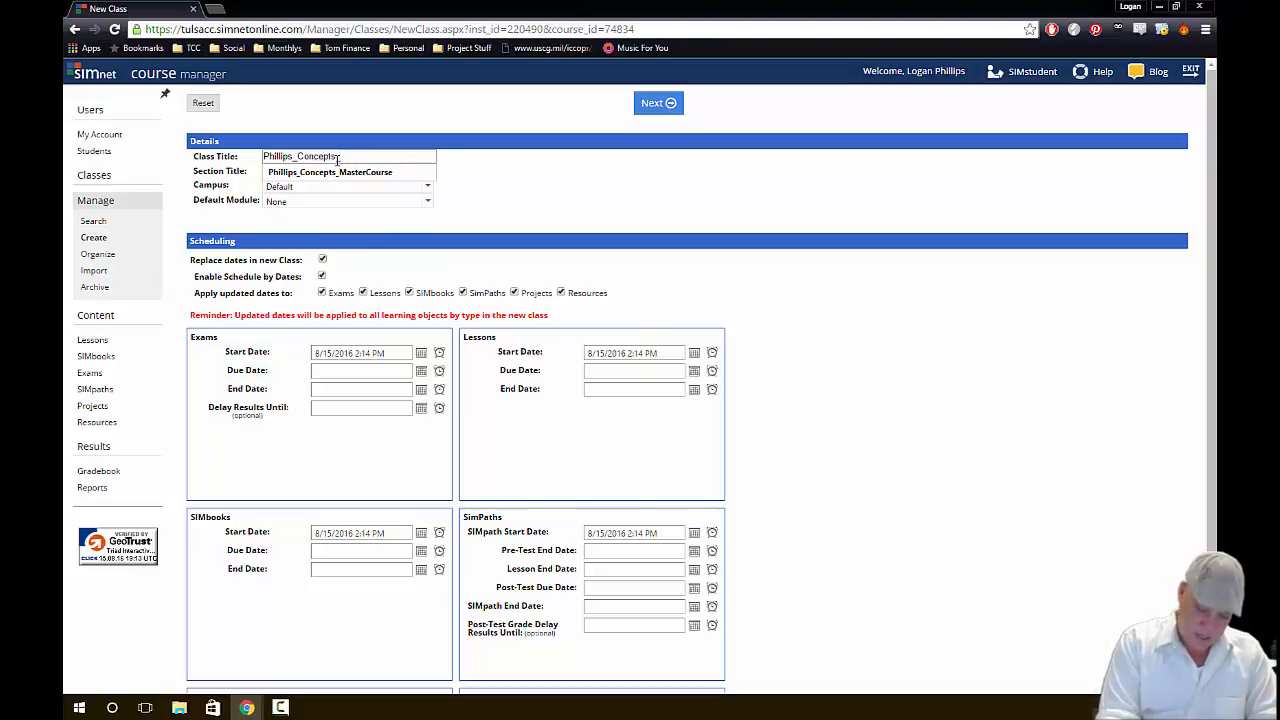
type("_1203_")
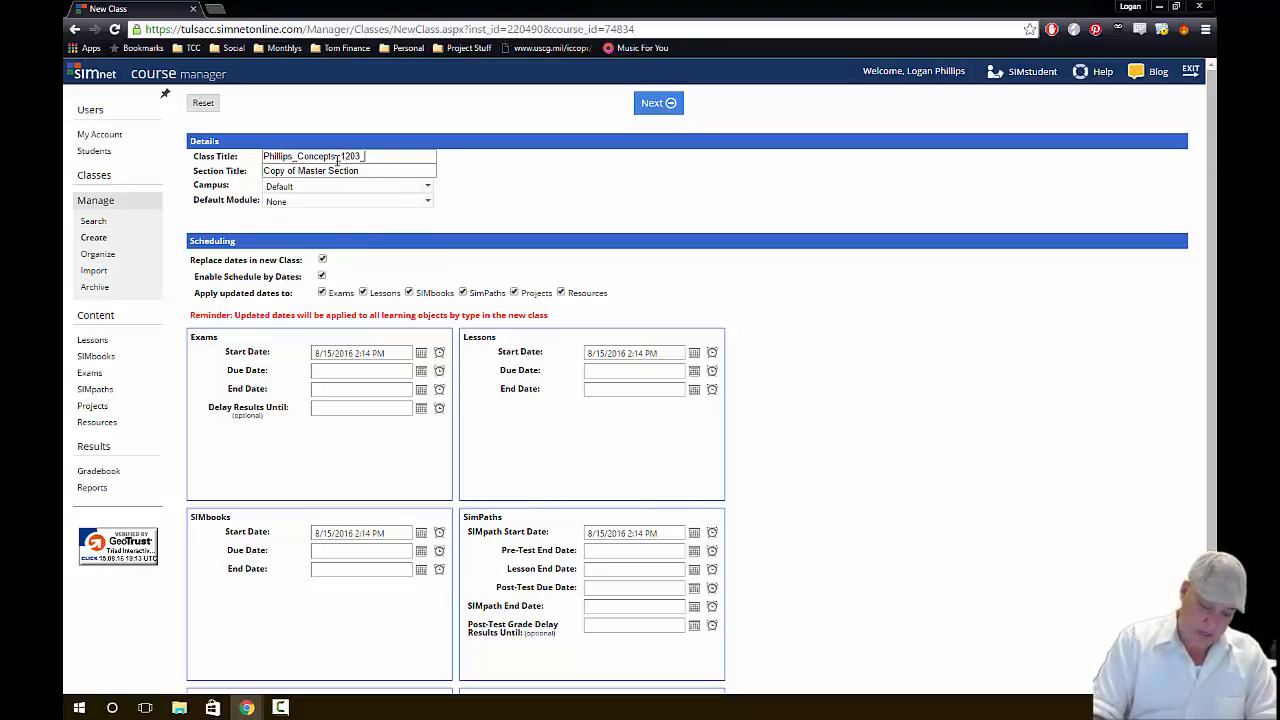
type("241")
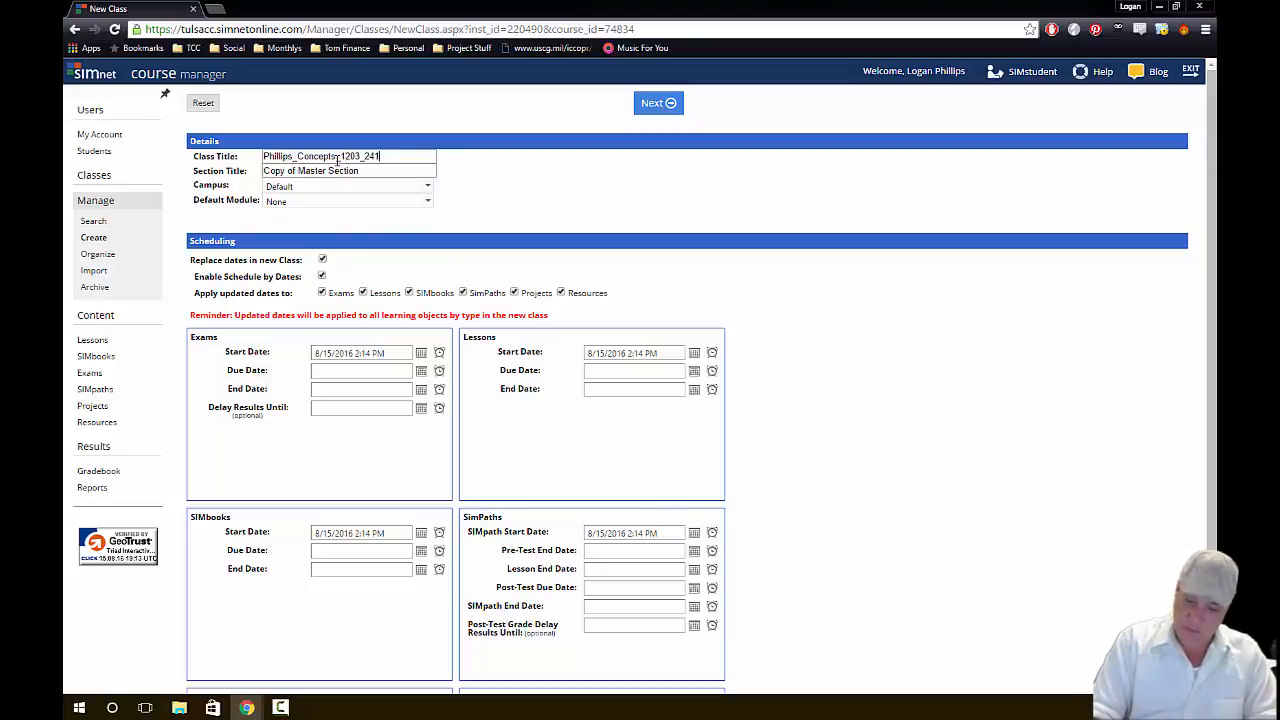
type("218")
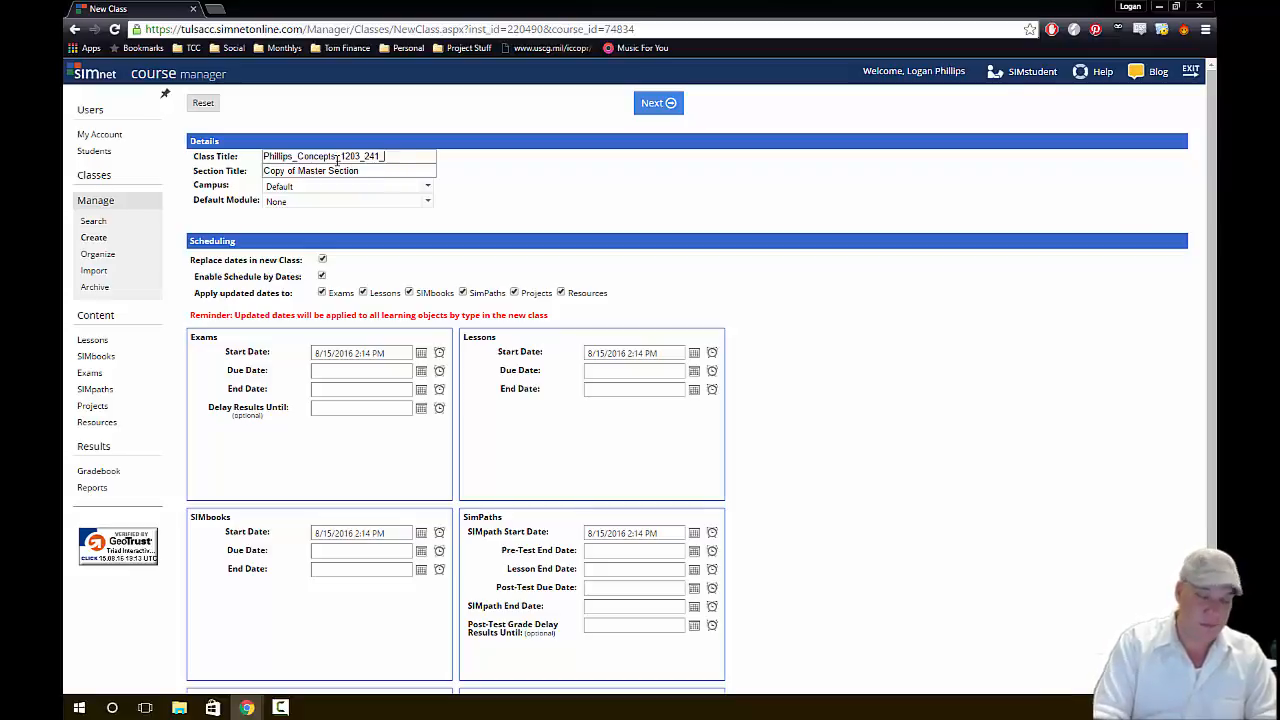
type("18152")
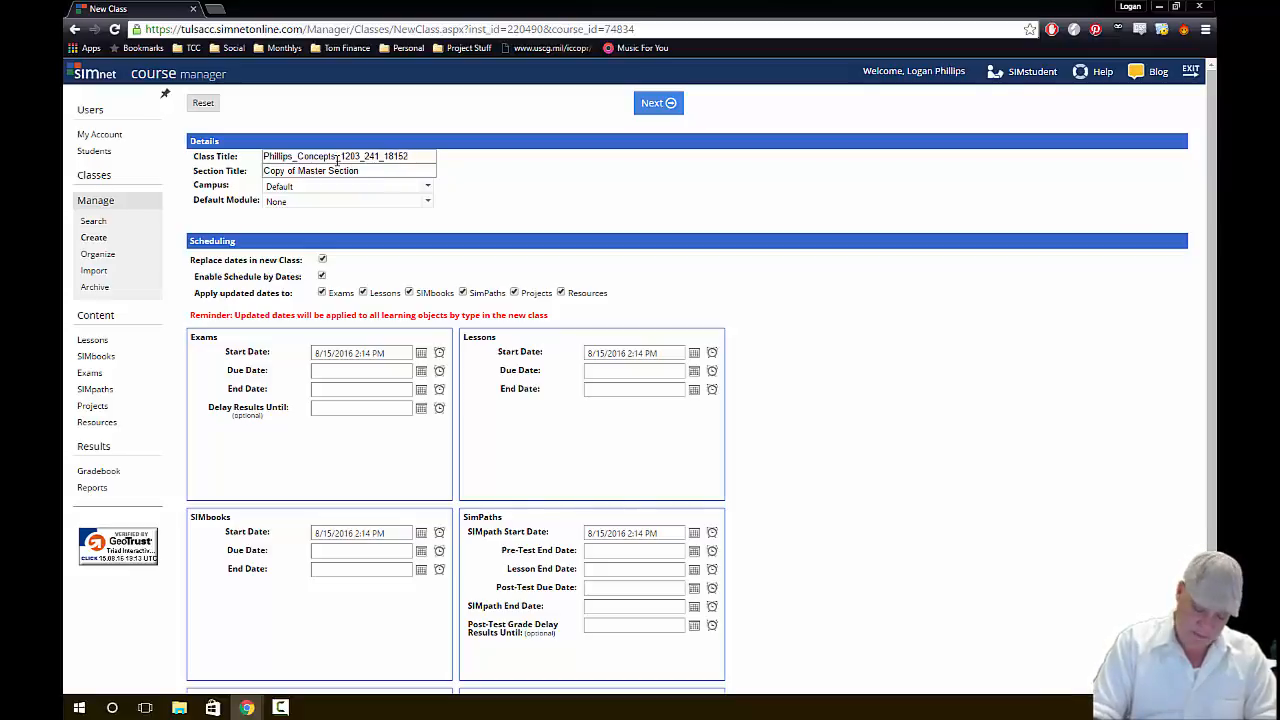
Replace the new class's section title with Fall 18152 16 Week
left_click_drag(378, 168, 197, 180)
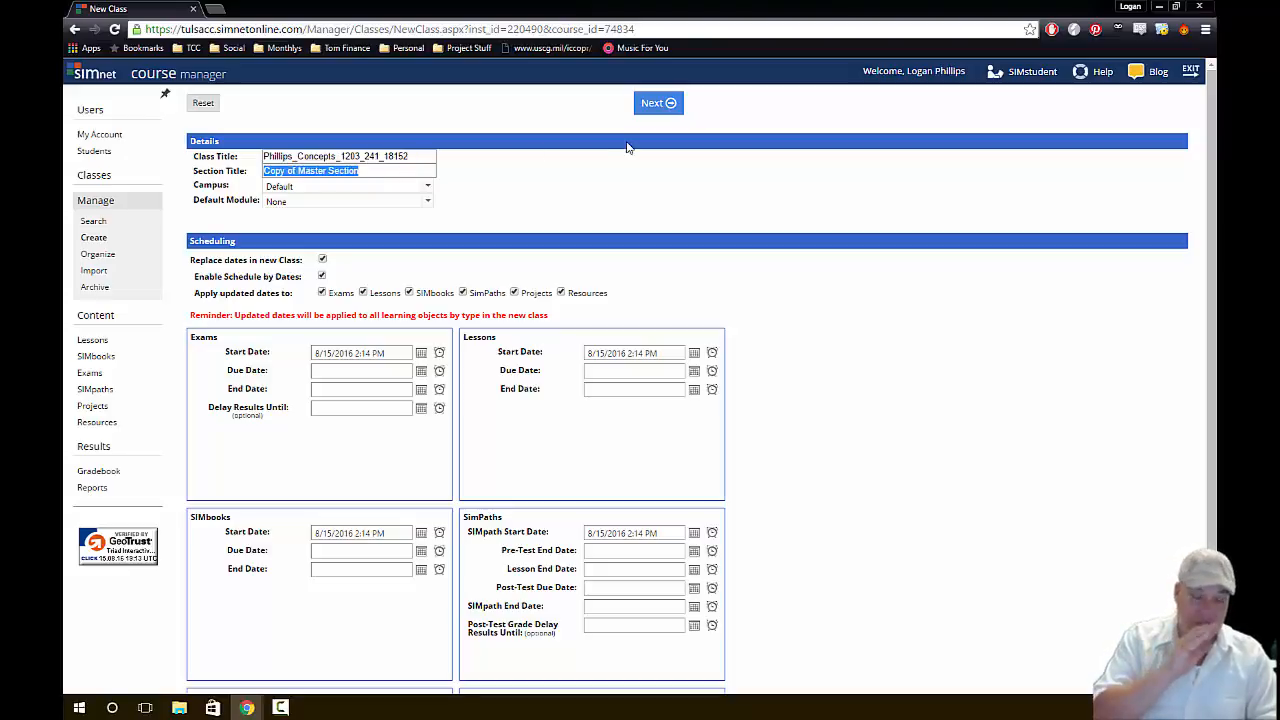
type("Fall ")
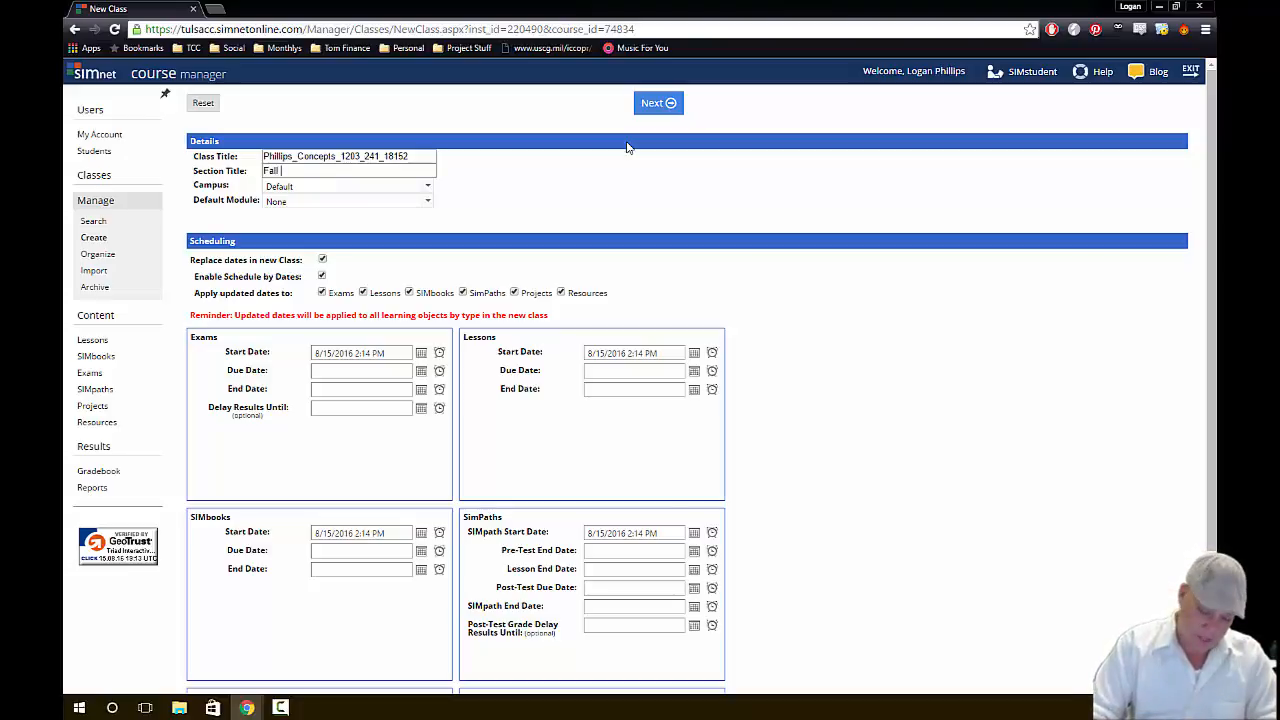
type("18152")
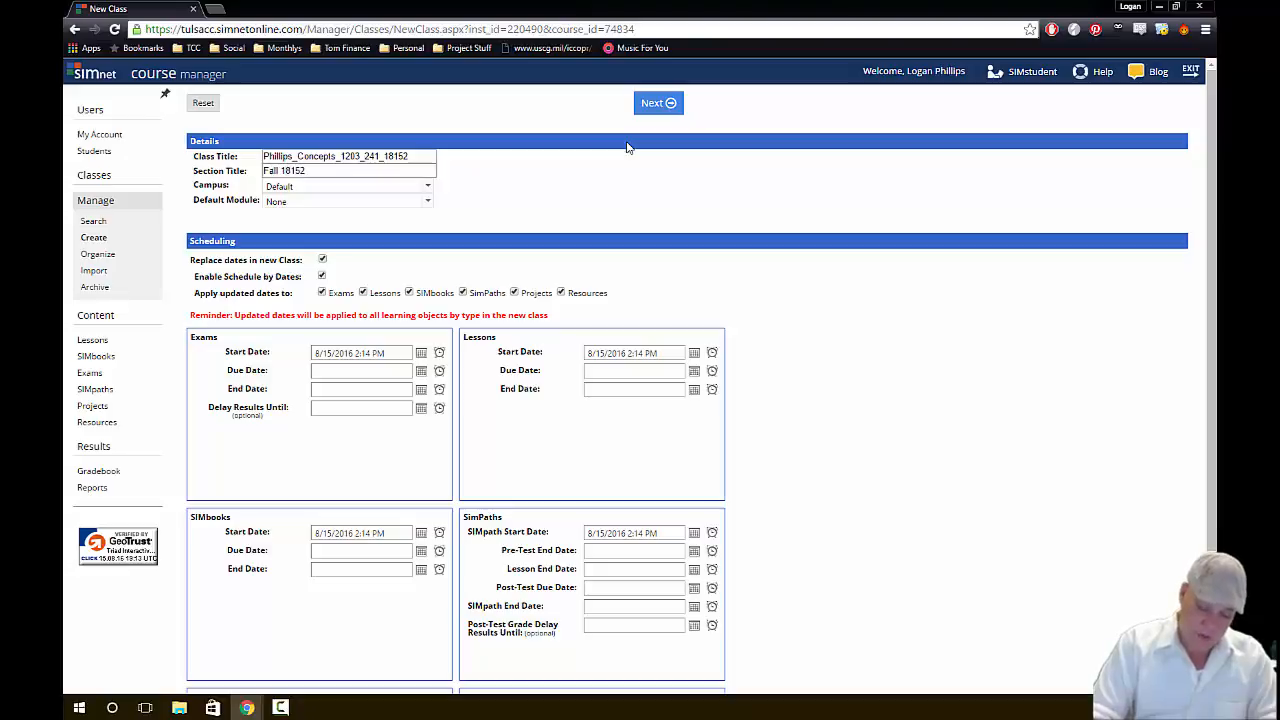
type(" 16 Week")
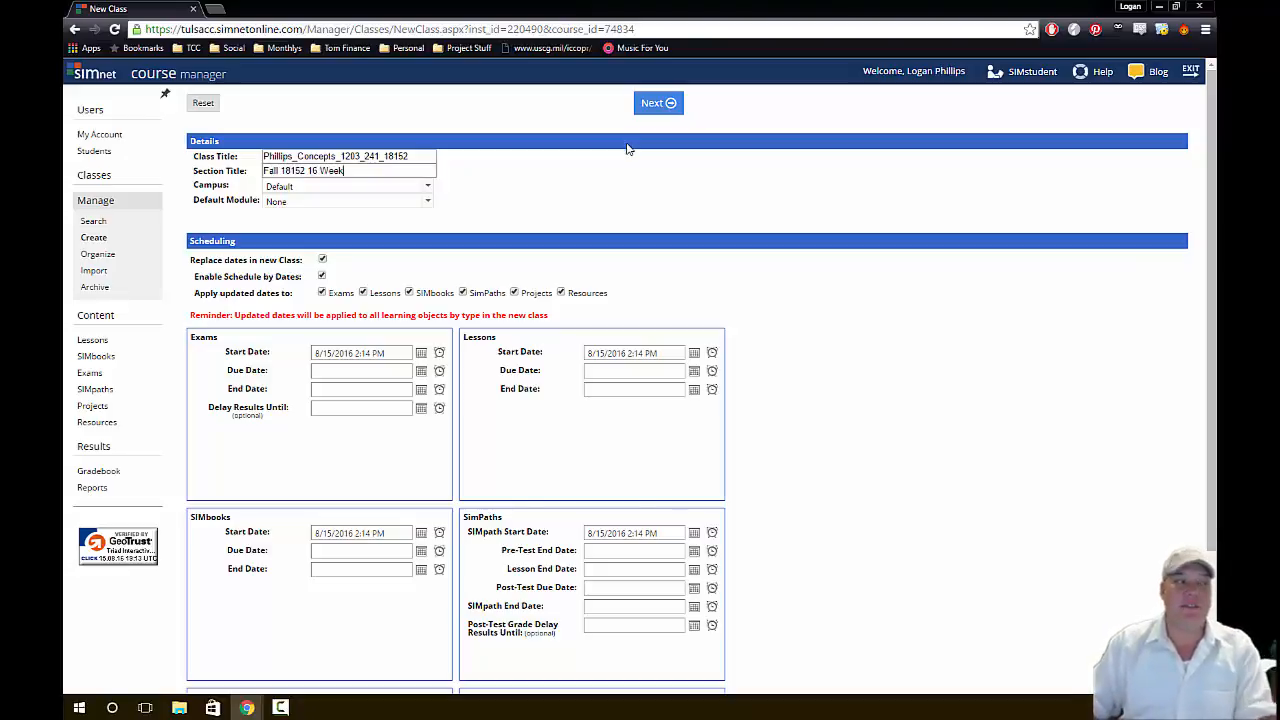
Assign the new class to Northeast Campus and keep its default module at None
left_click(408, 186)
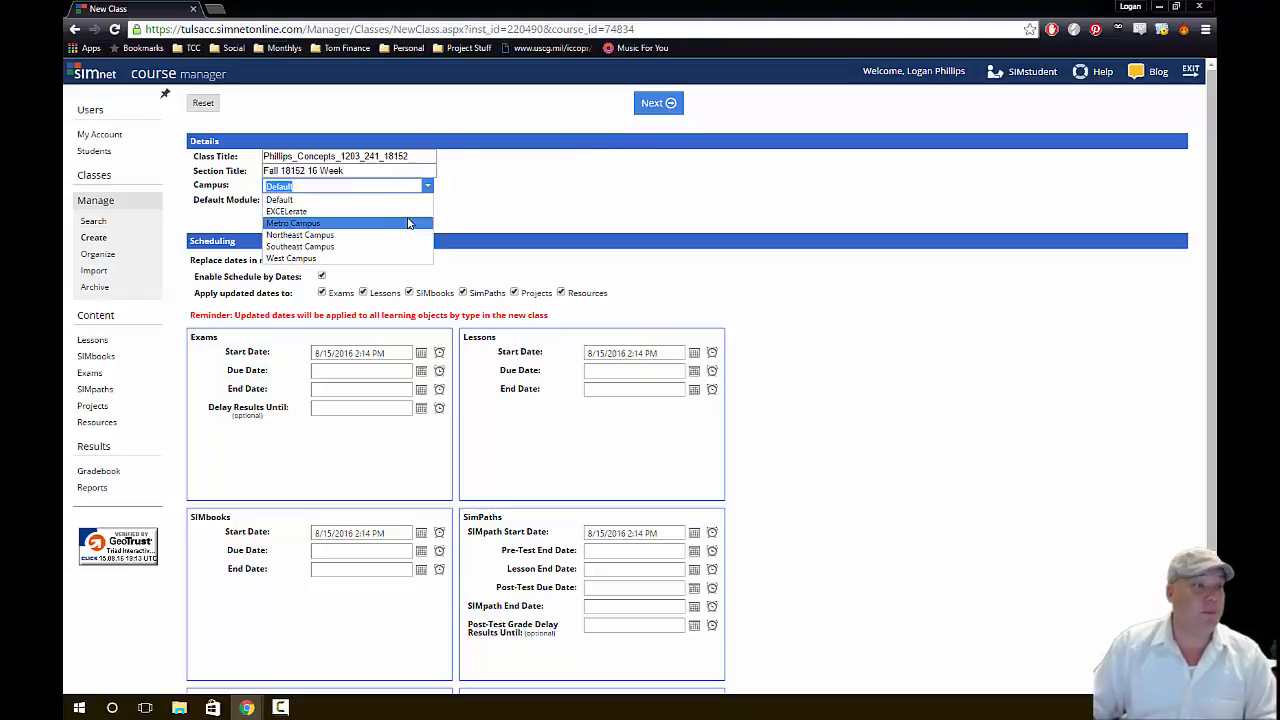
left_click(414, 236)
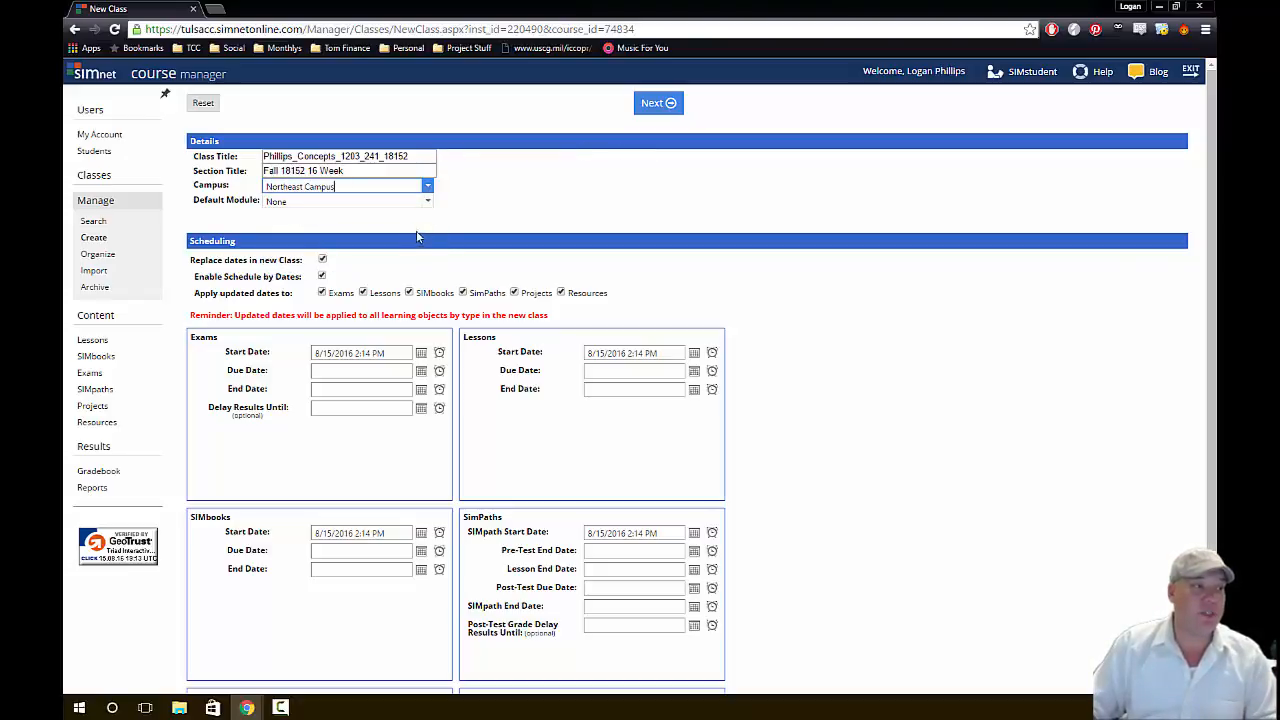
left_click(431, 203)
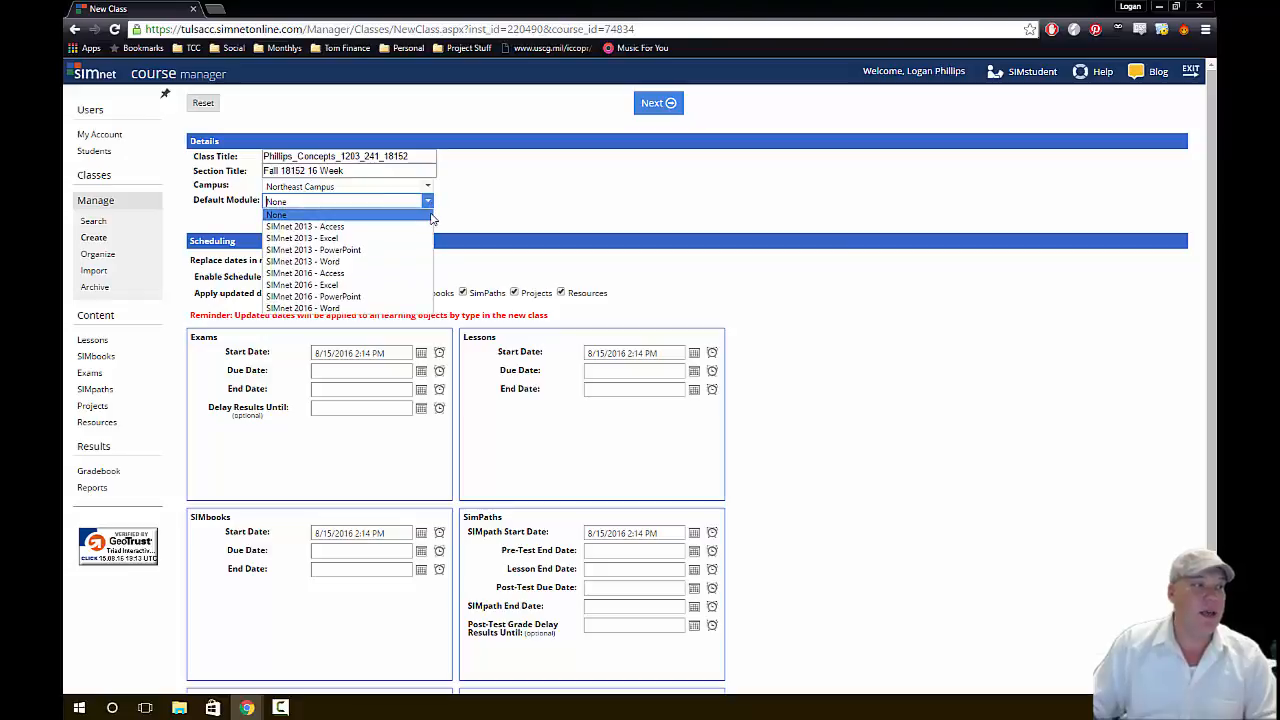
left_click(527, 212)
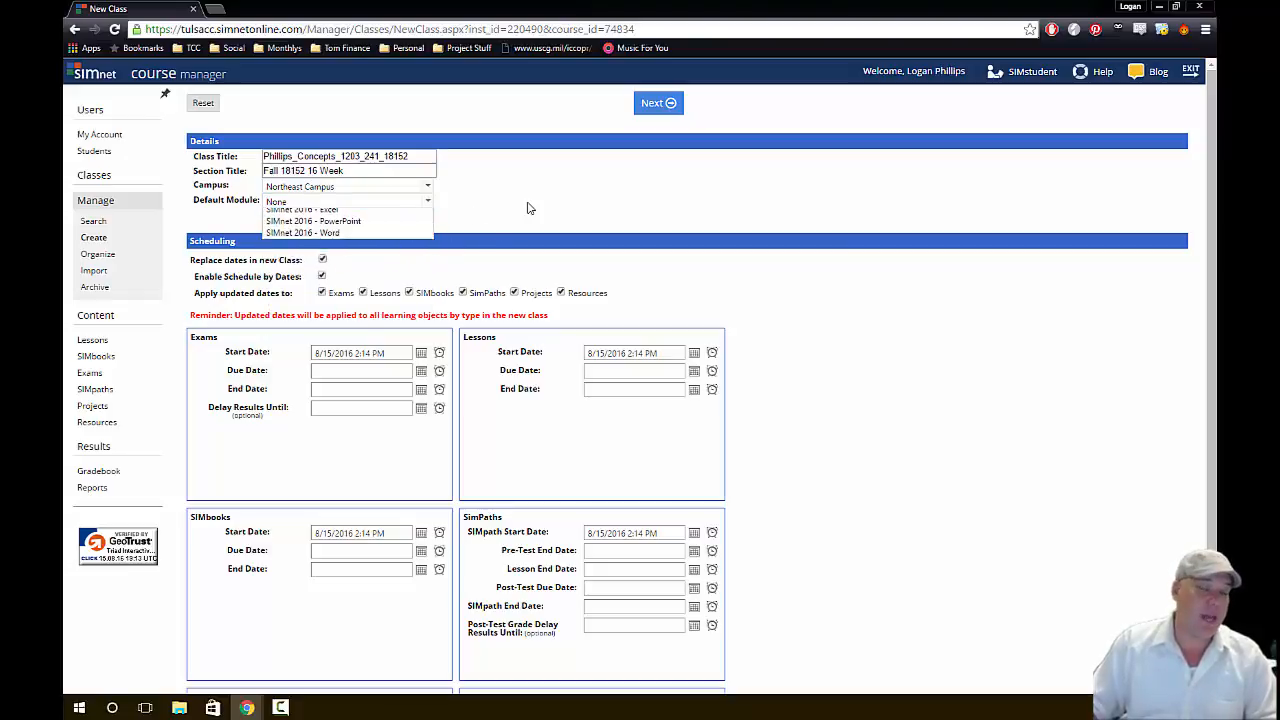
Set the start date for both Exams and Lessons to 8/22/2016
scroll(460, 222, "down", 1)
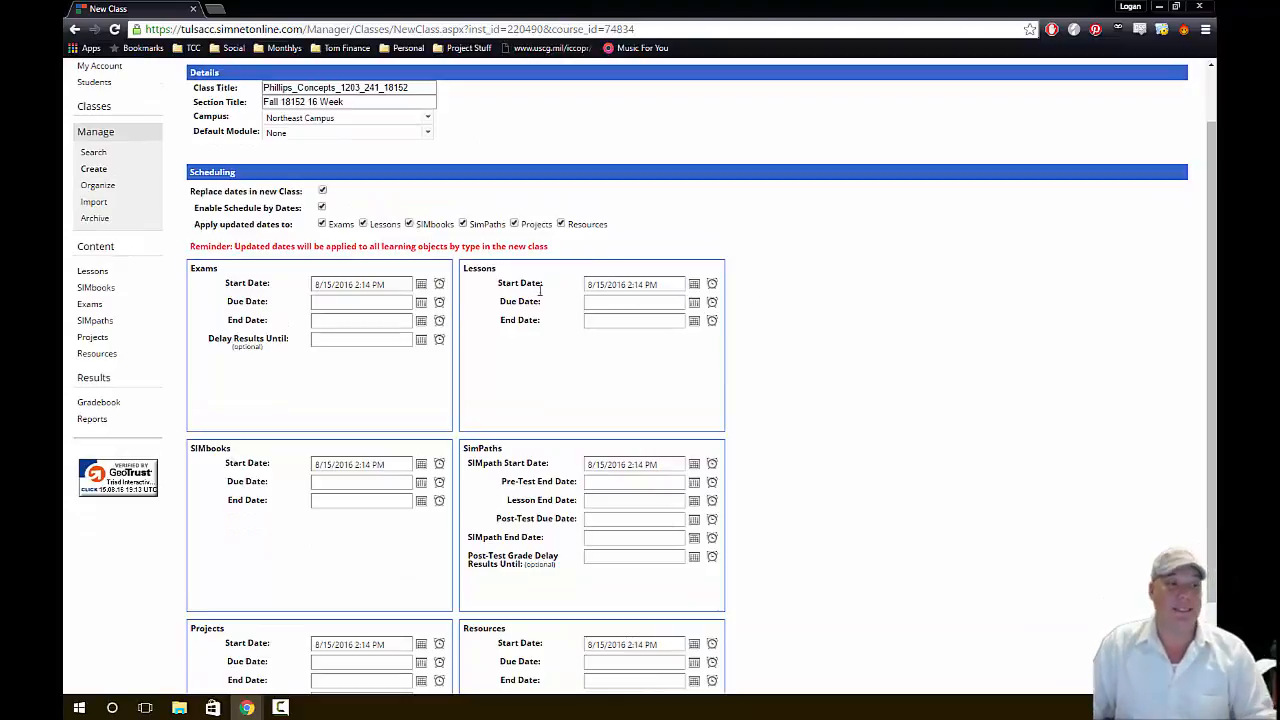
left_click(421, 284)
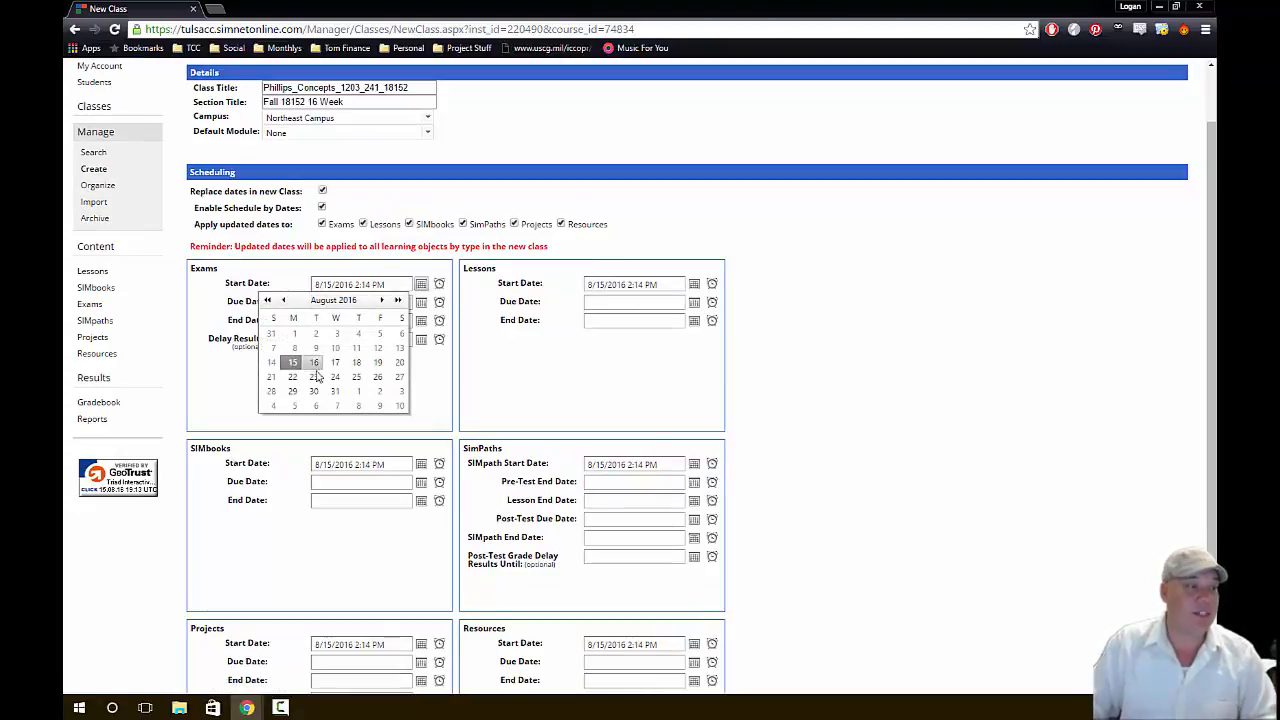
left_click(292, 376)
left_click(694, 284)
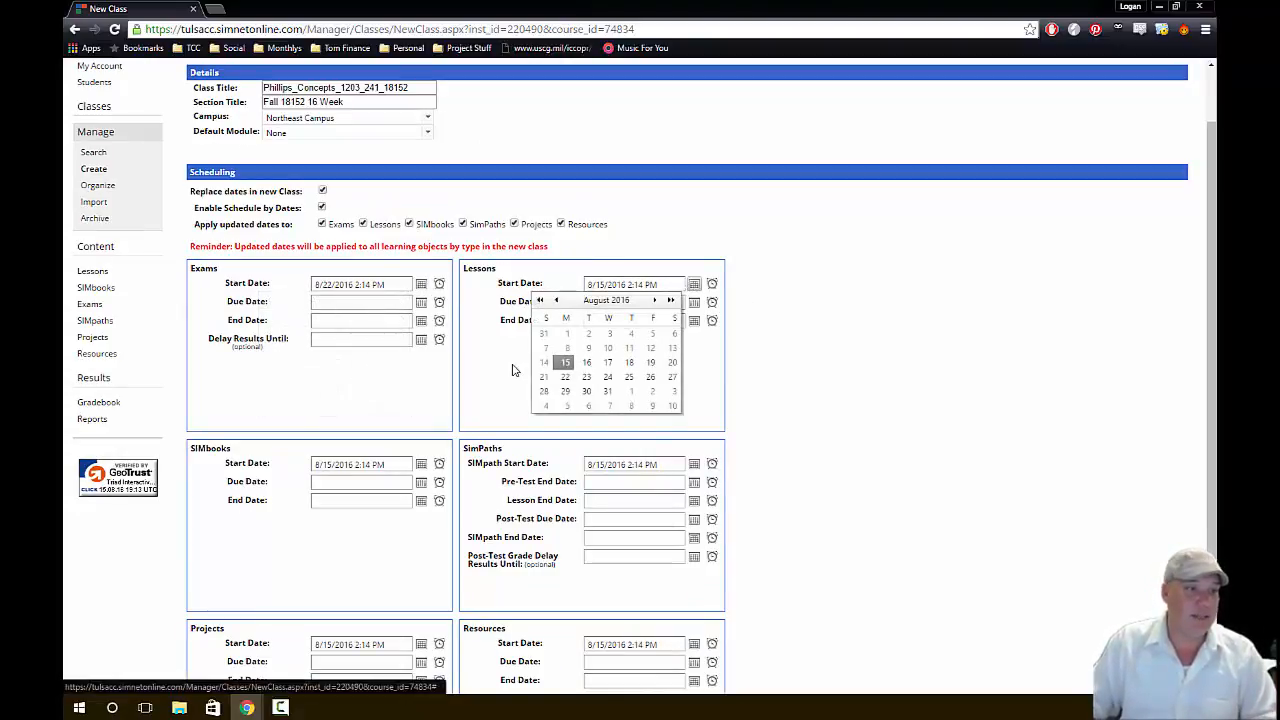
left_click(565, 376)
Set the start date for both SIMbooks and SimPaths to 8/22/2016
scroll(742, 374, "down", 1)
left_click(421, 358)
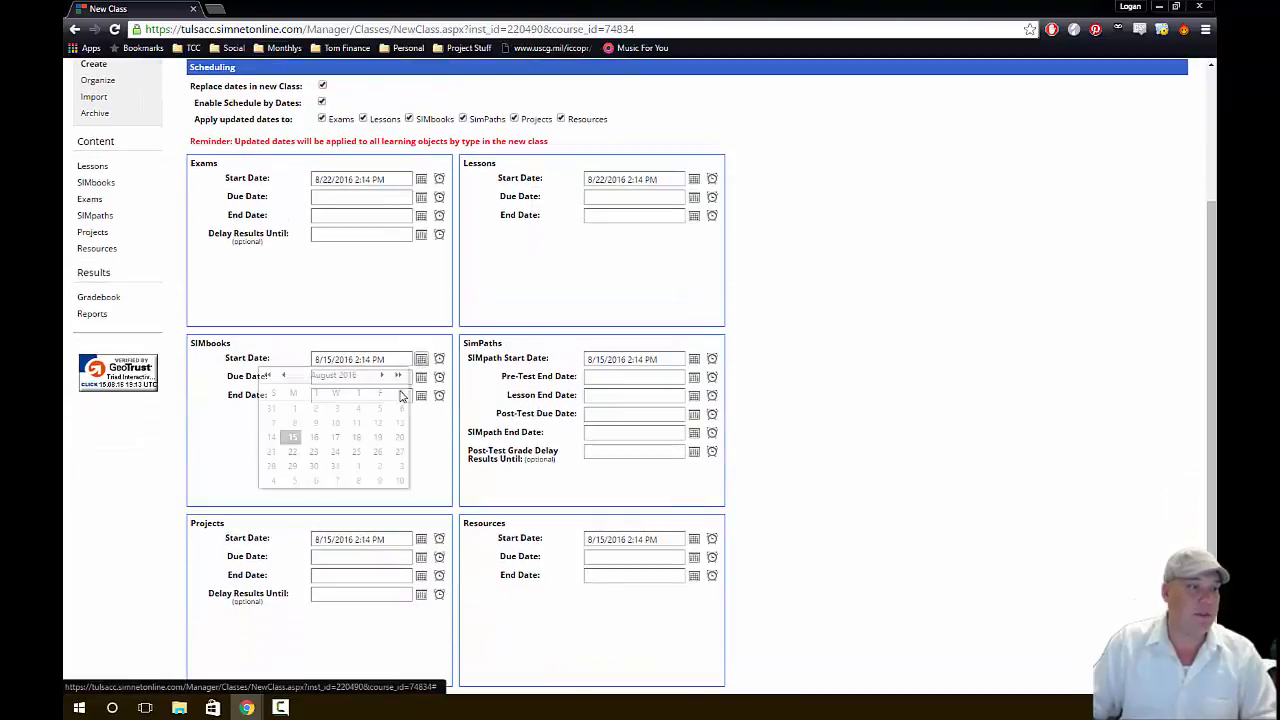
left_click(292, 451)
left_click(694, 358)
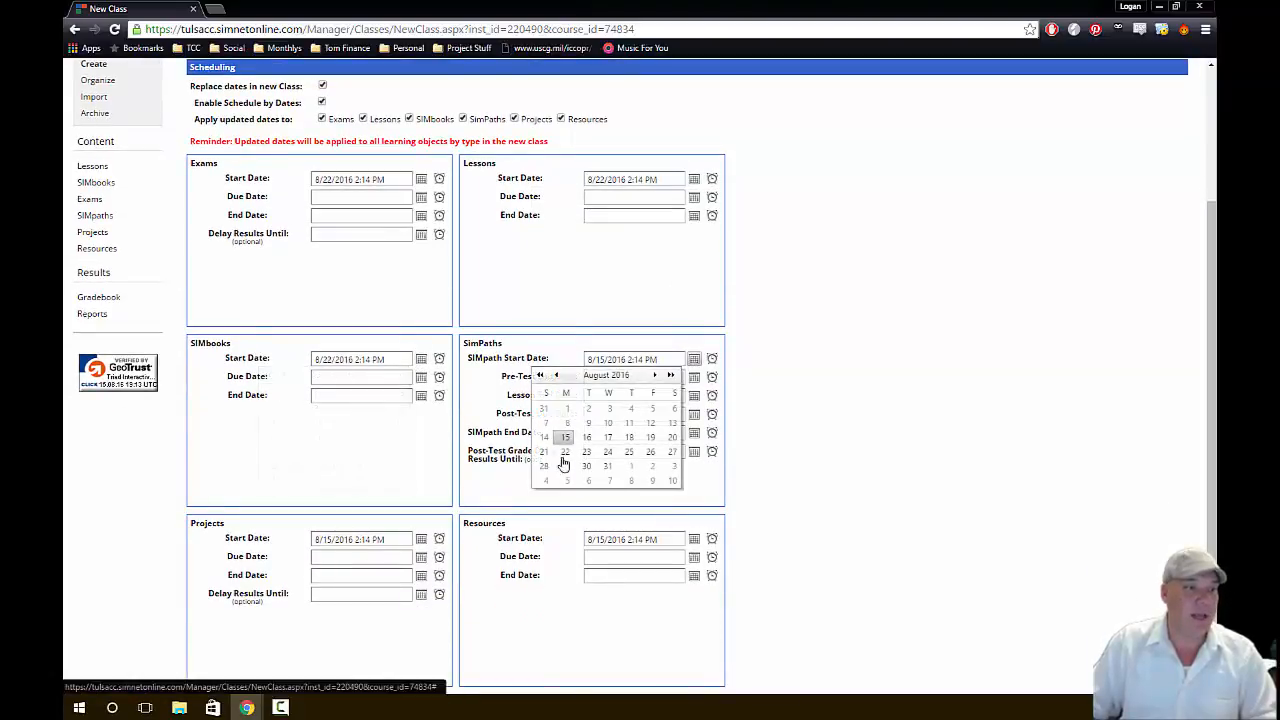
left_click(565, 451)
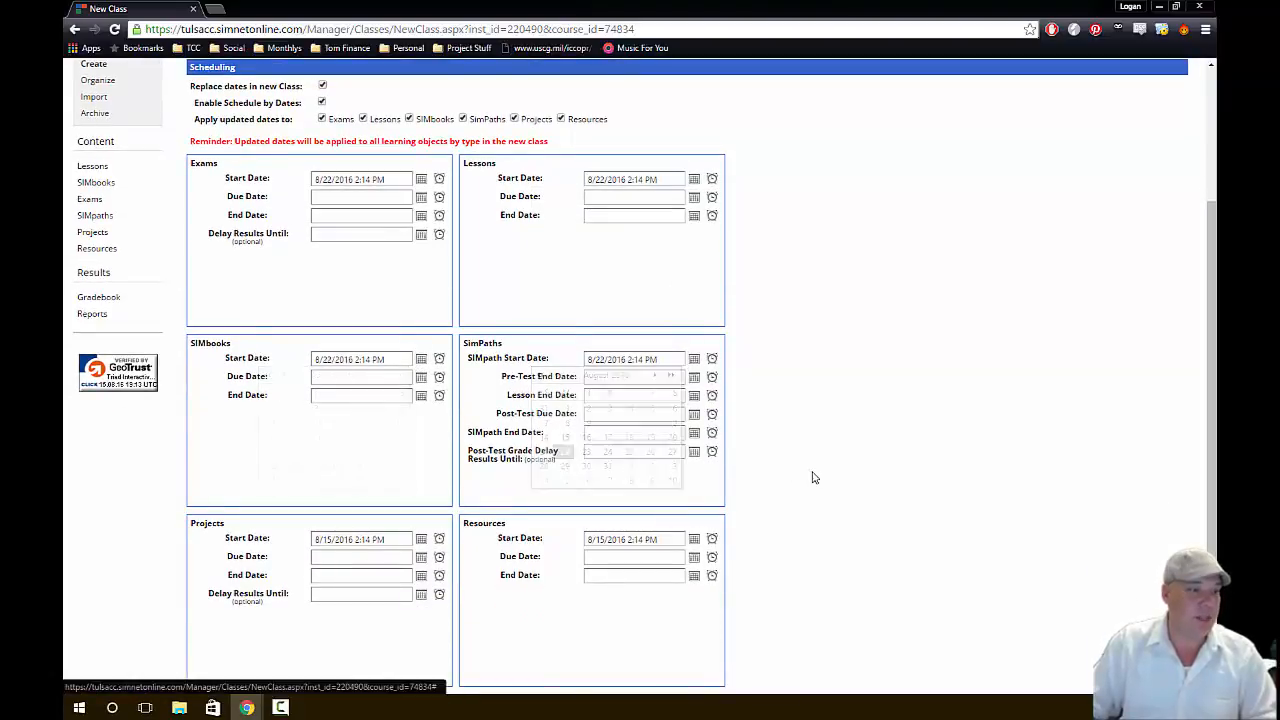
Set the start date for both Projects and Resources to 8/22/2016
left_click(421, 538)
left_click(292, 633)
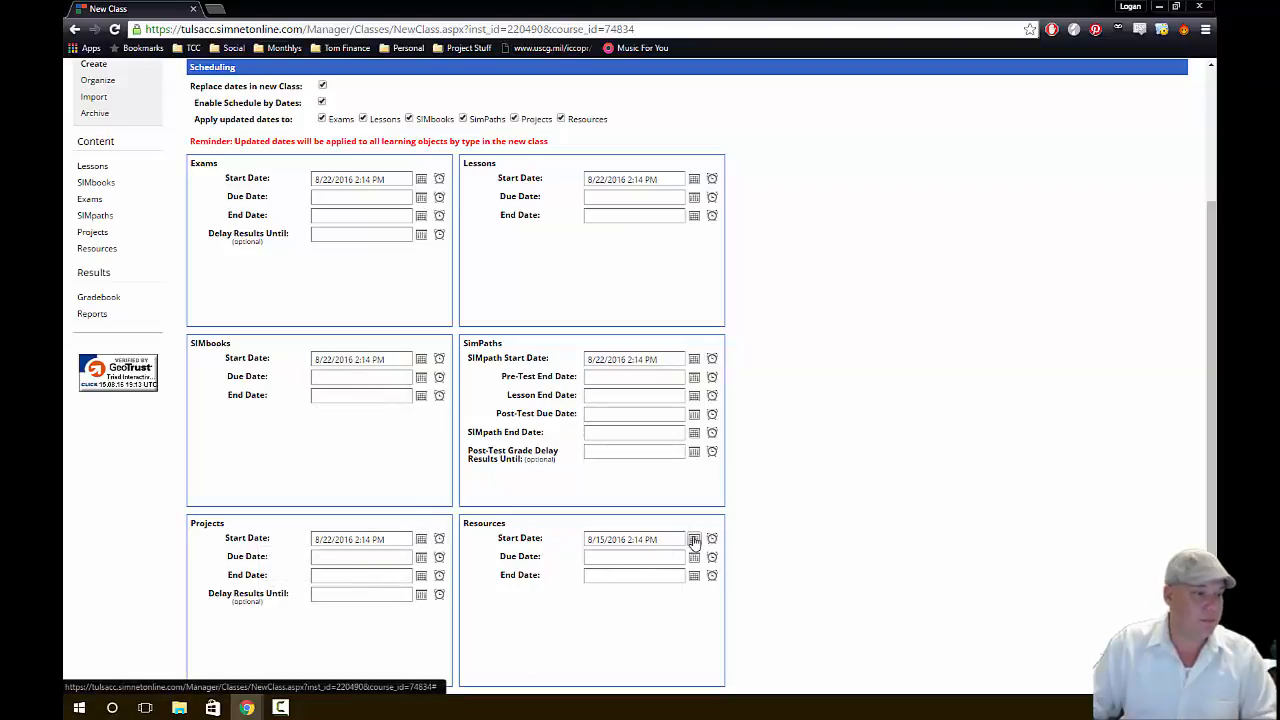
left_click(694, 538)
left_click(565, 631)
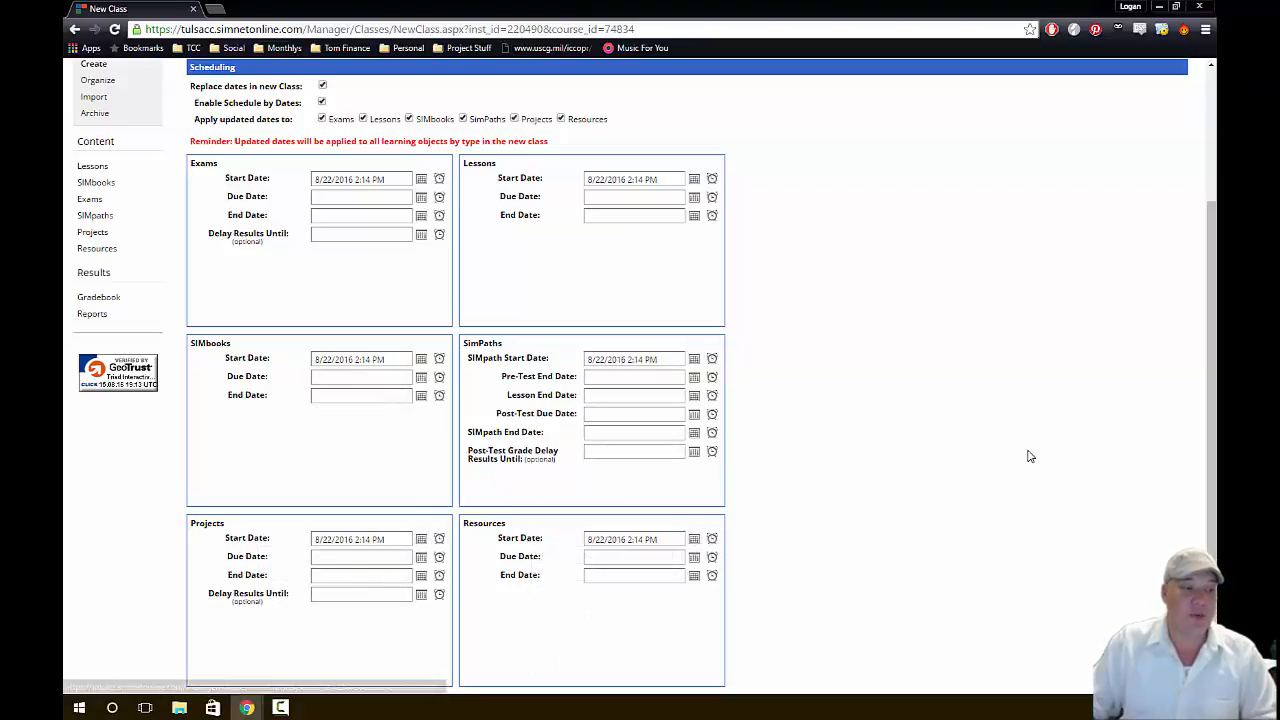
Set the Exams due date to 12/12/2016 11:59 PM
scroll(1007, 456, "up", 3)
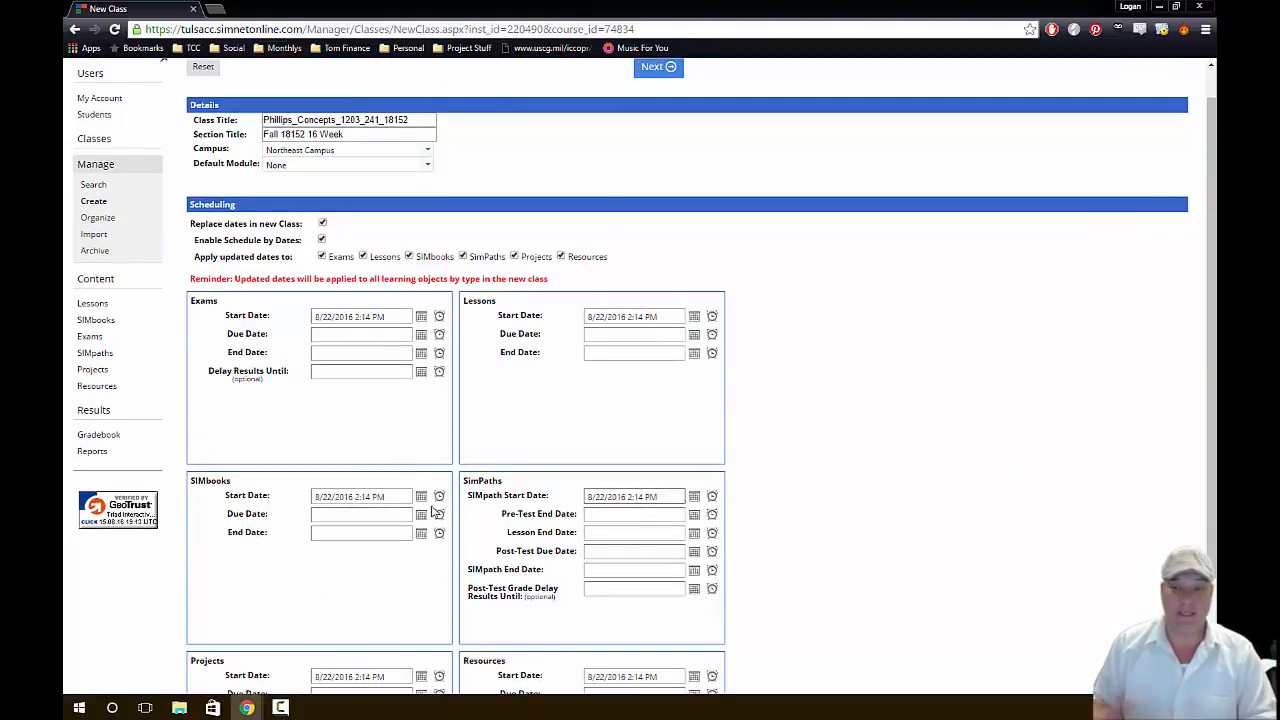
left_click(421, 352)
left_click(384, 352)
left_click(384, 352)
left_click(384, 352)
left_click(384, 352)
left_click(384, 352)
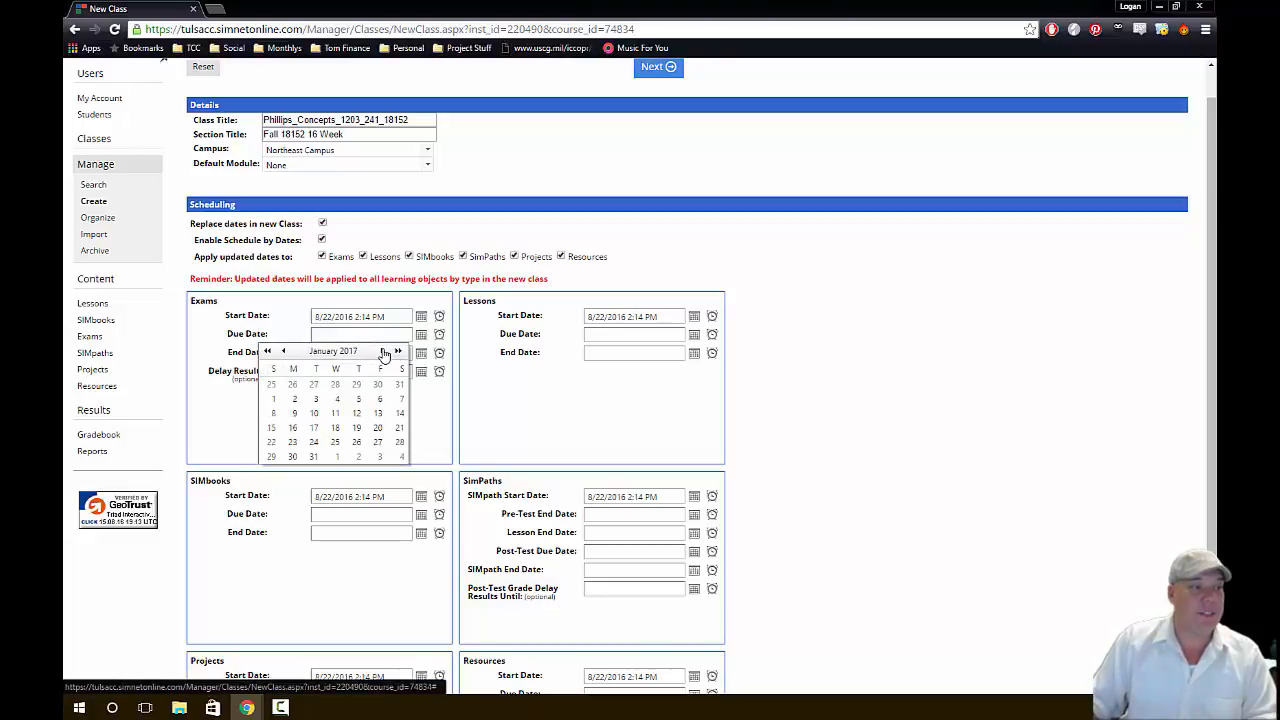
left_click(284, 352)
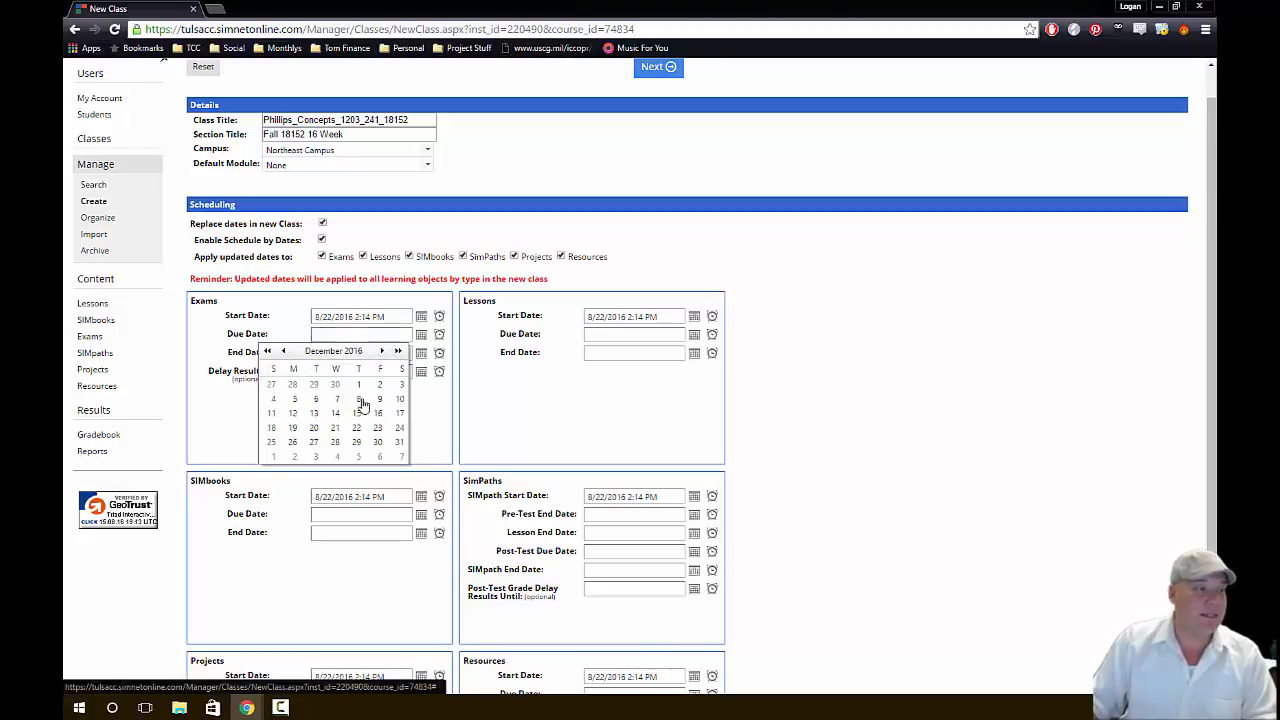
left_click(297, 407)
Copy the Exams due date, 12/12/2016 11:59 PM, into the Exams end date
triple_click(320, 335)
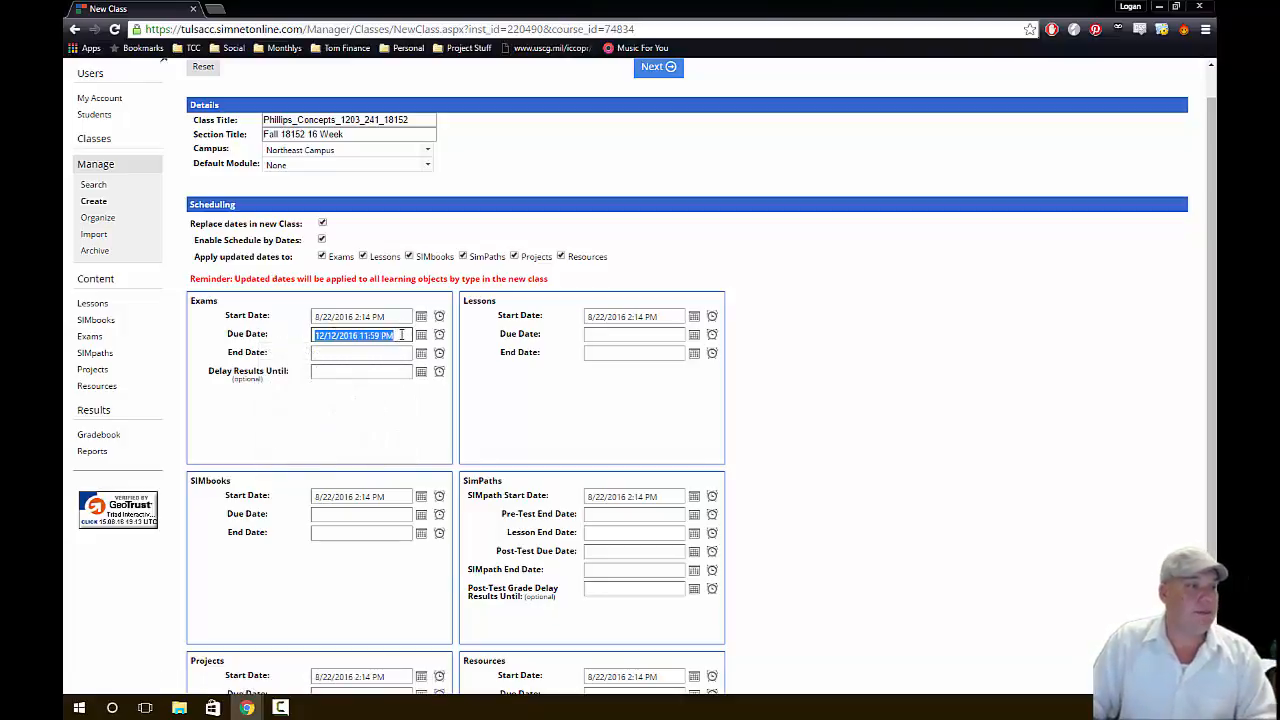
key("ctrl+c")
left_click(384, 353)
key("ctrl+v")
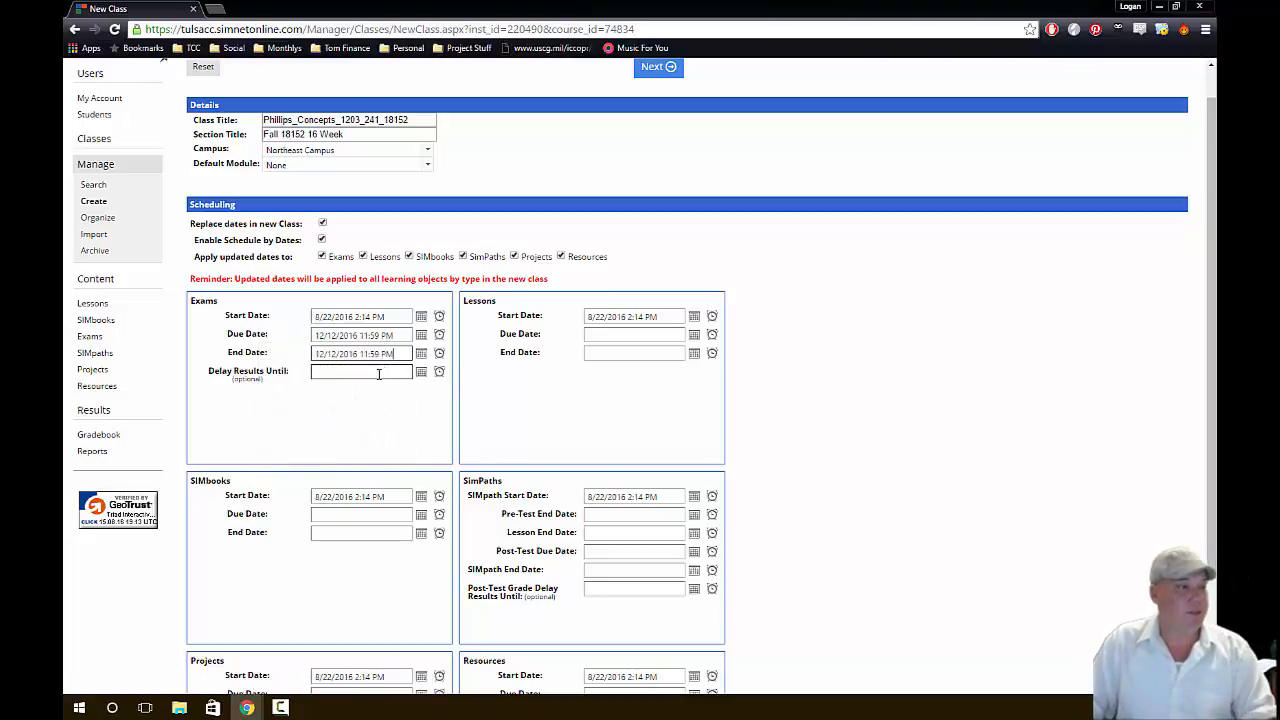
Paste 12/12/2016 11:59 PM into the due and end dates of Lessons and SIMbooks
left_click(605, 334)
key("ctrl+v")
left_click(605, 353)
key("ctrl+v")
left_click(360, 514)
key("ctrl+v")
left_click(373, 534)
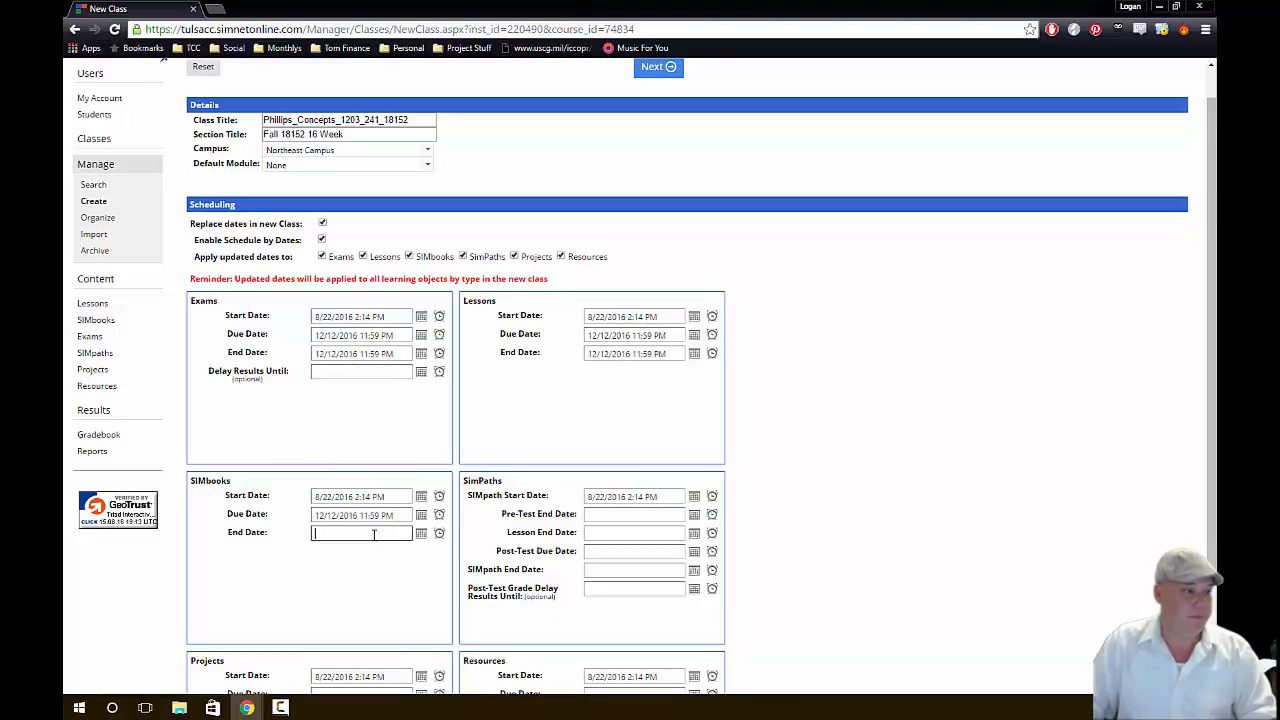
key("ctrl+v")
Paste 12/12/2016 11:59 PM into the SimPaths pre-test end, lesson end, post-test due and SIMpath end dates
left_click(605, 514)
key("ctrl+v")
left_click(616, 533)
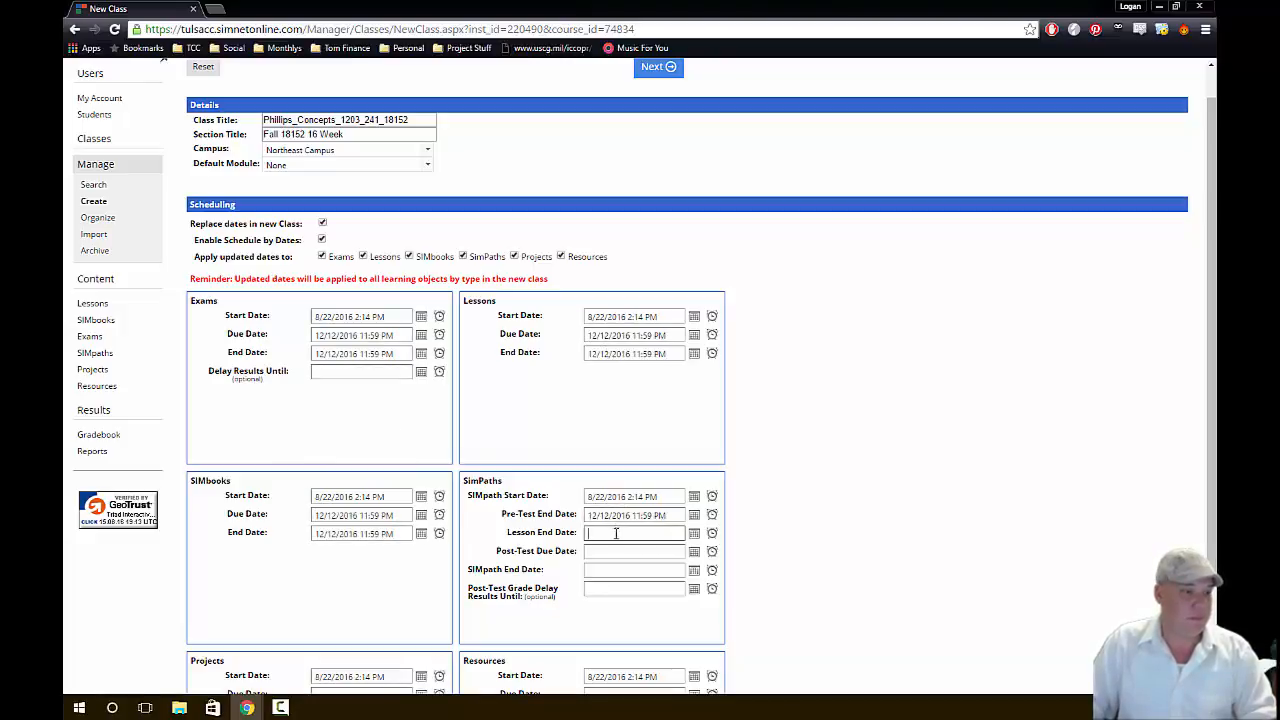
key("ctrl+v")
left_click(610, 552)
key("ctrl+v")
left_click(610, 570)
key("ctrl+v")
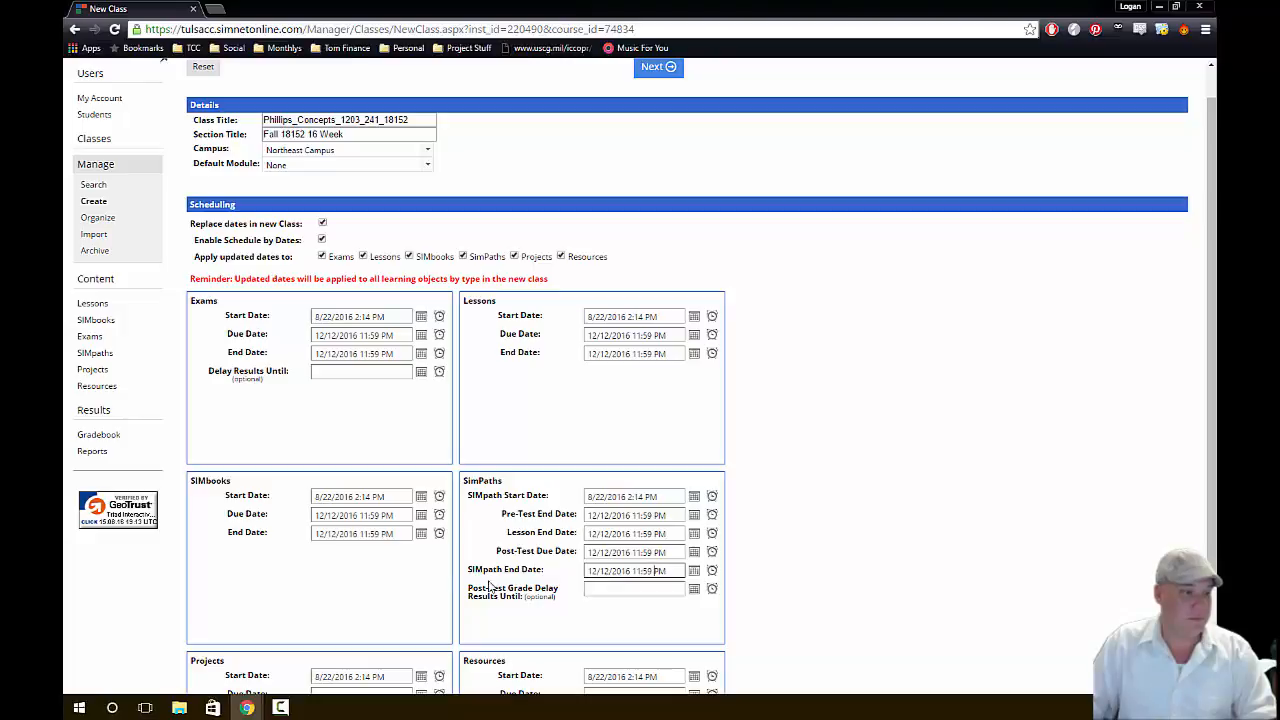
Paste 12/12/2016 11:59 PM into the due and end dates of Projects and Resources, and submit the new class form
scroll(797, 560, "down", 3)
left_click(388, 560)
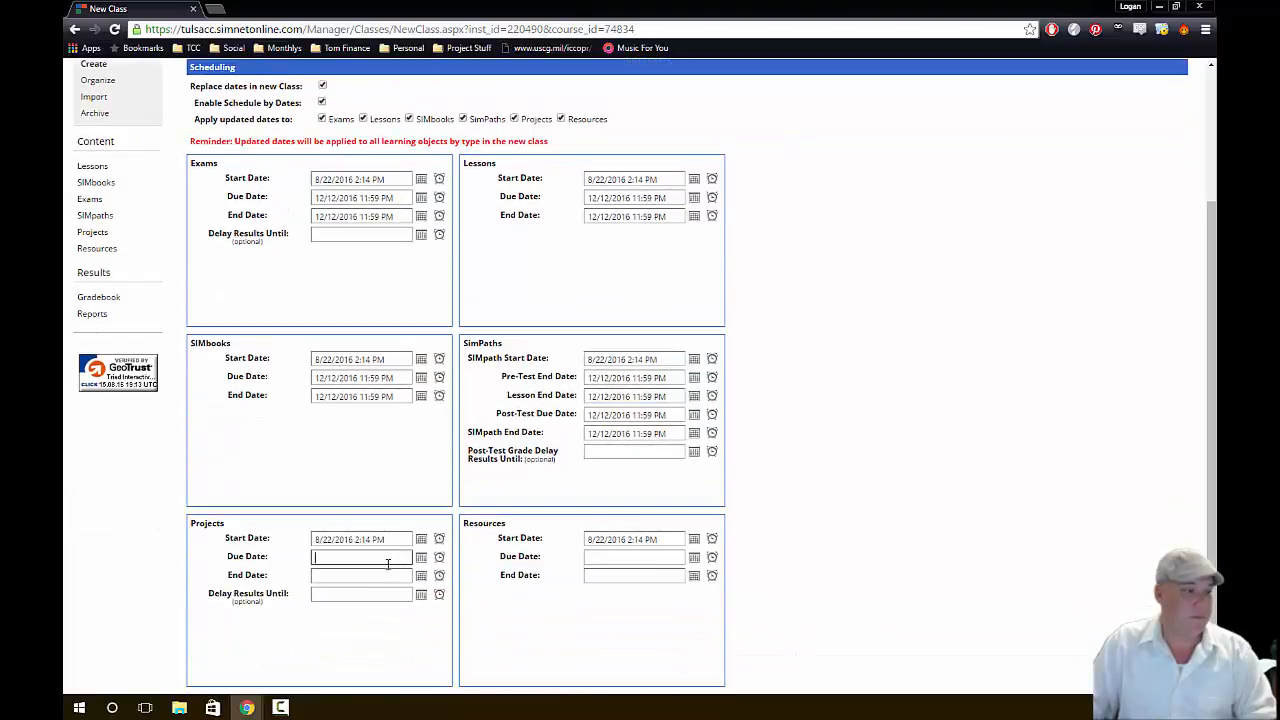
key("ctrl+v")
left_click(386, 577)
key("ctrl+v")
left_click(642, 557)
key("ctrl+v")
left_click(647, 577)
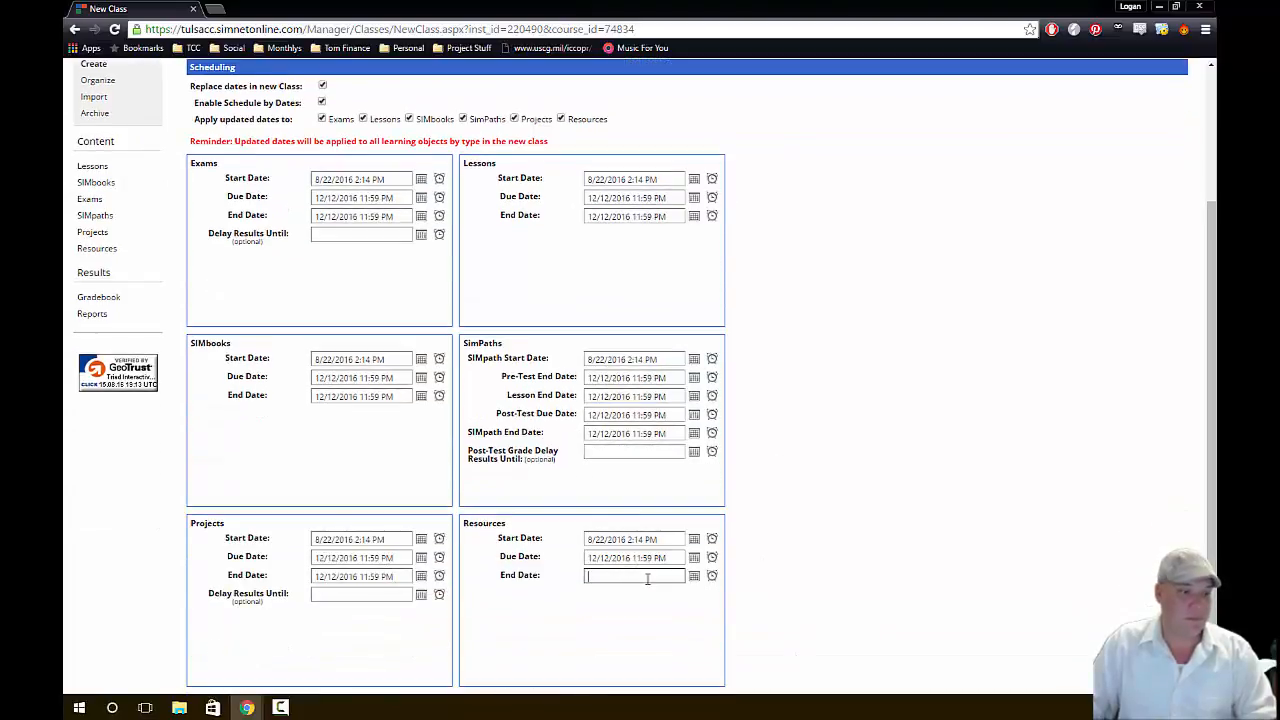
key("ctrl+v")
scroll(816, 562, "up", 5)
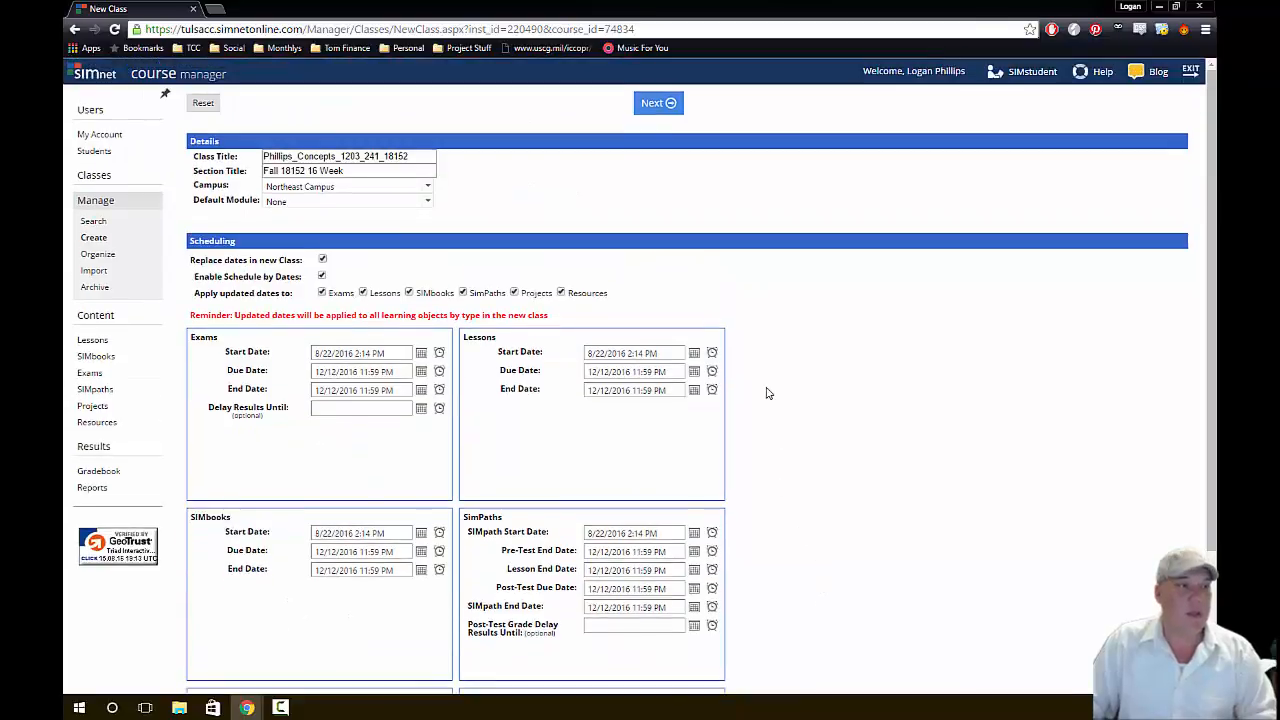
left_click(657, 102)
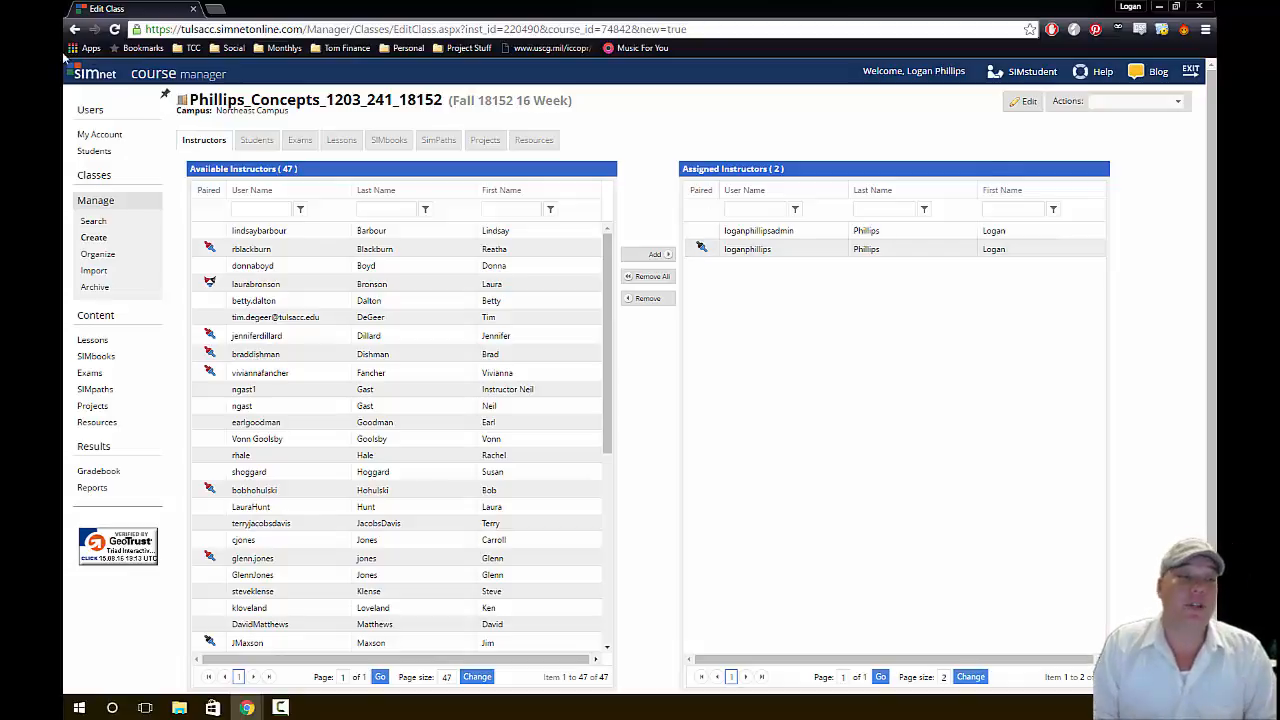
Review the exams, lessons and SIMbooks assigned to the newly copied class
left_click(305, 140)
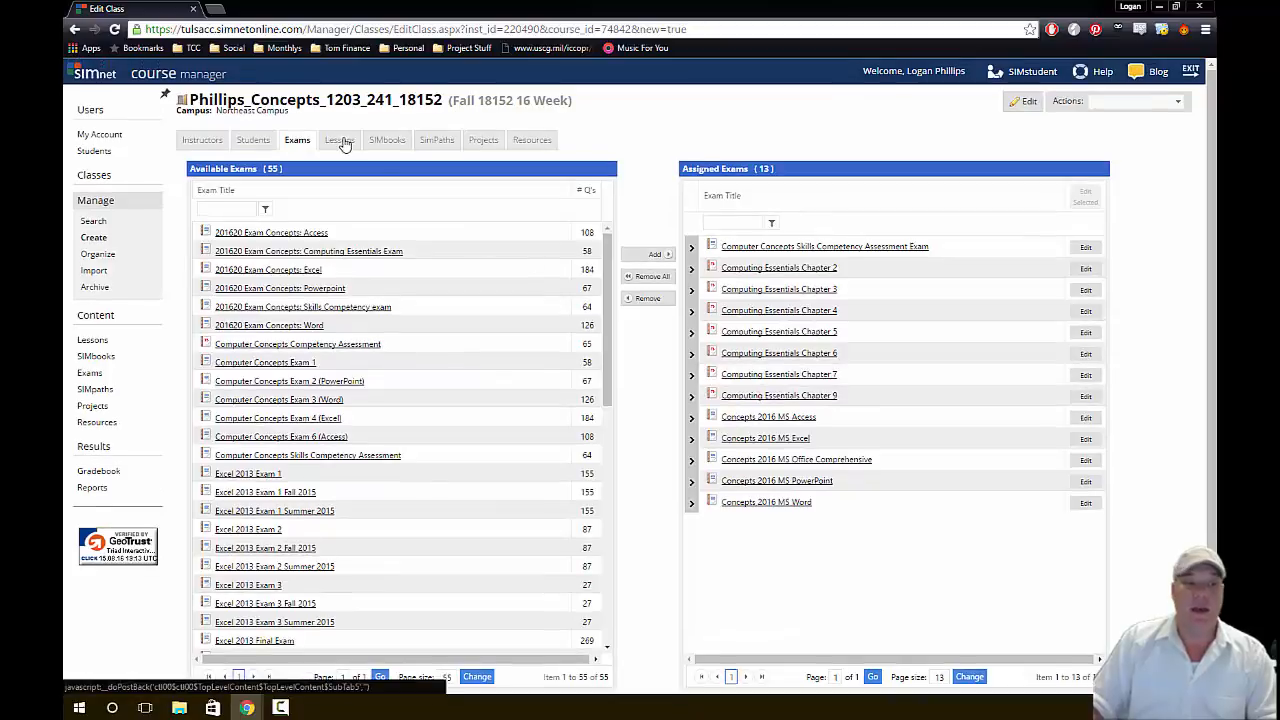
left_click(345, 142)
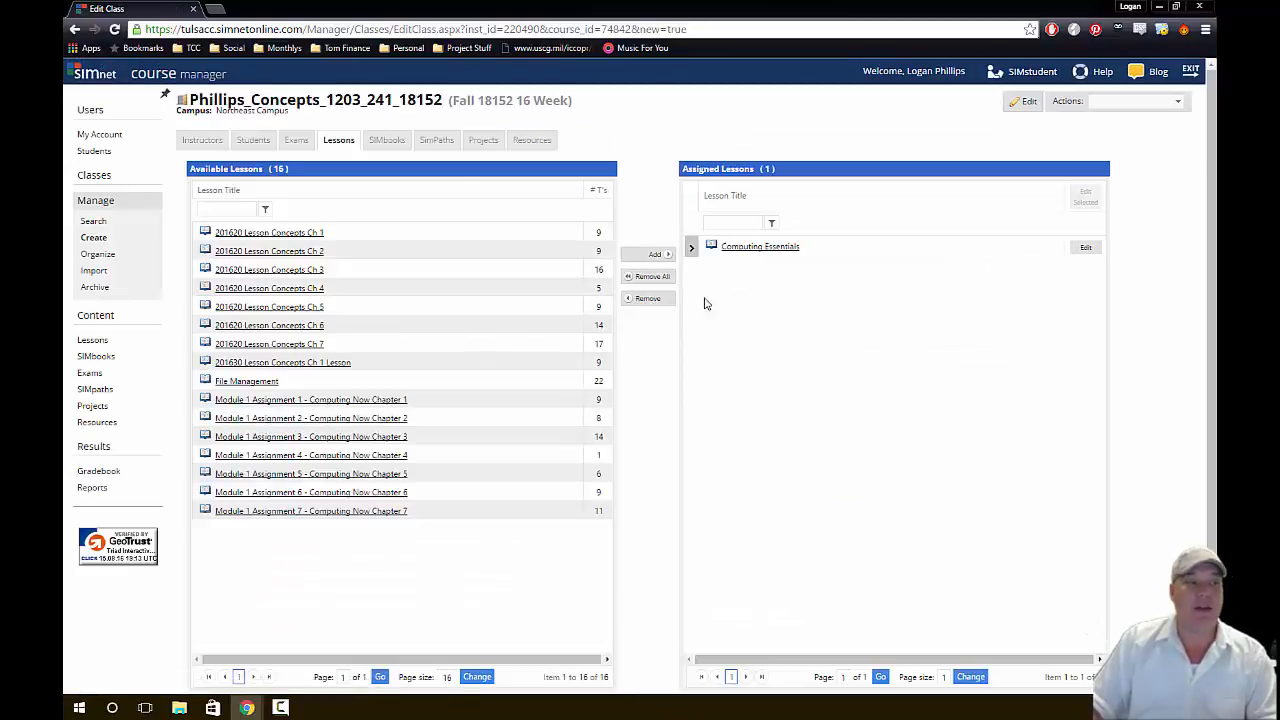
left_click(375, 142)
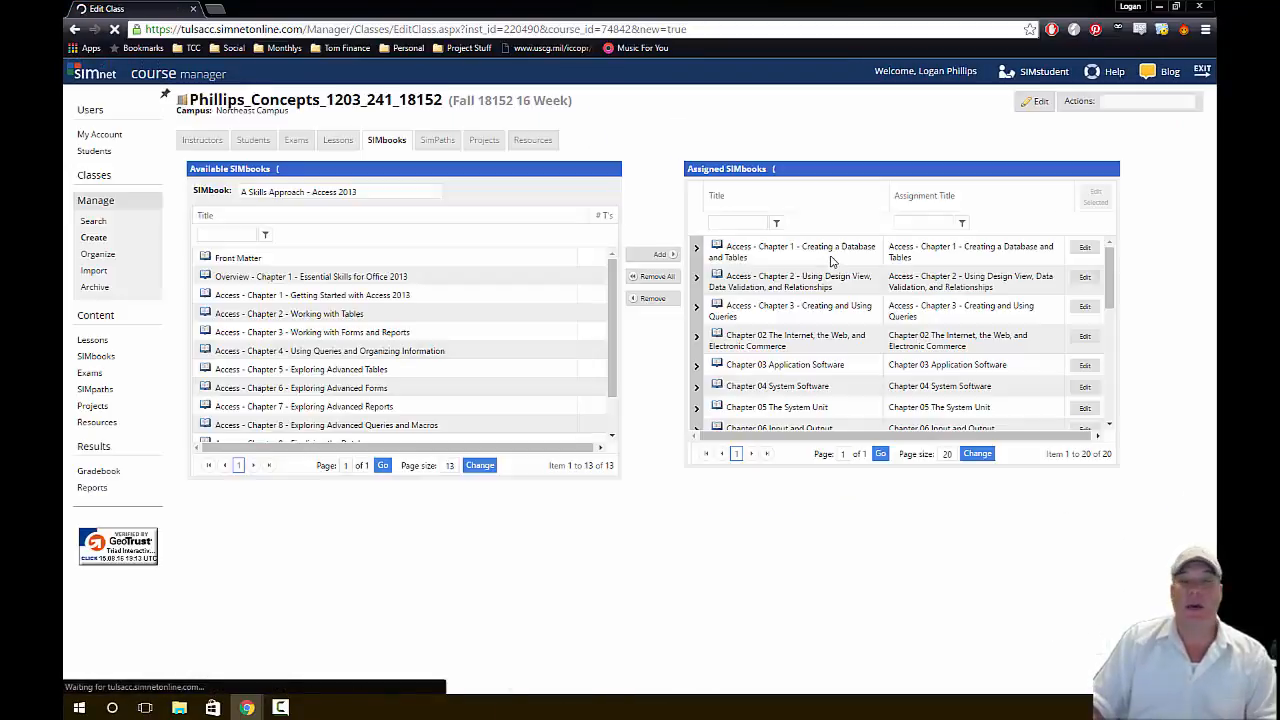